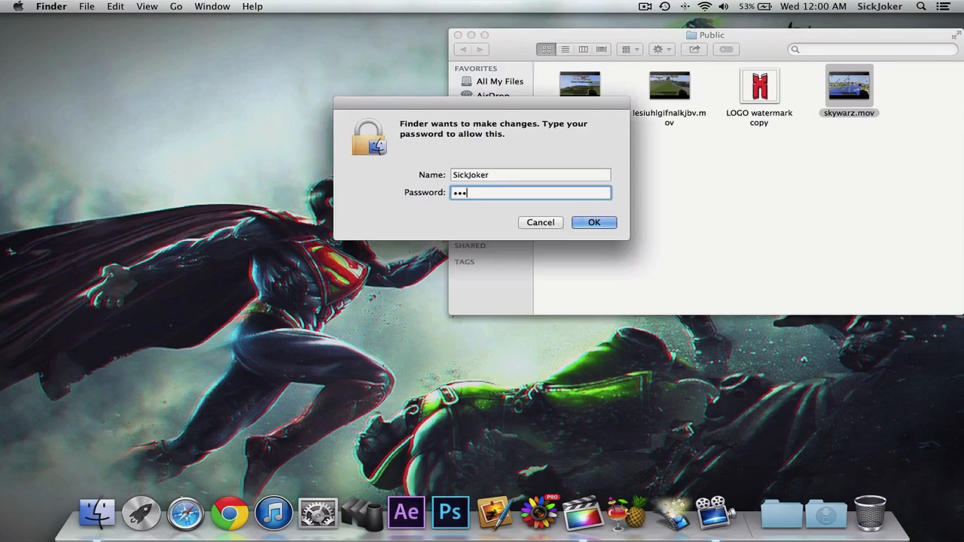
# Authorize moving skywarz.mov to the Trash with the account password and close the Public folder window.
pyautogui.press('Return')
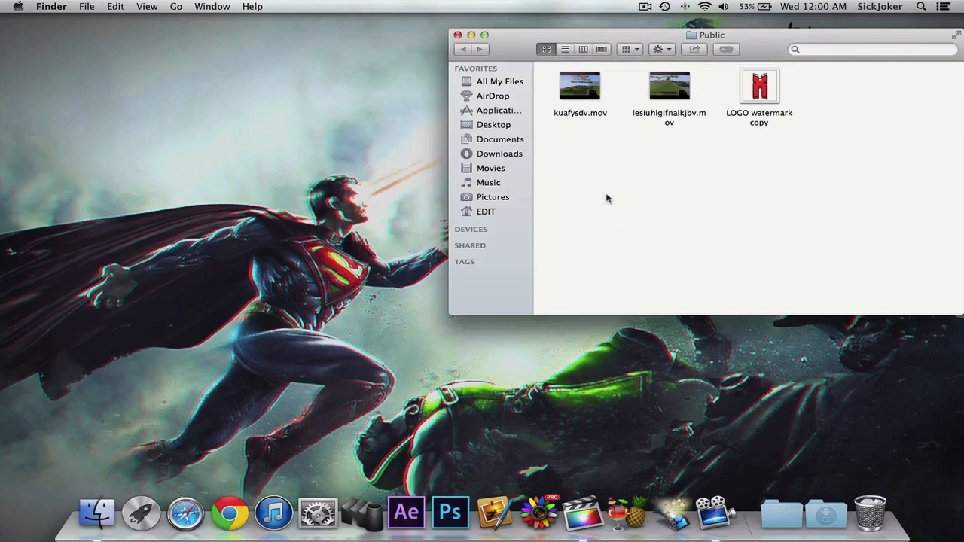
pyautogui.click(458, 35)
pyautogui.click(867, 6)
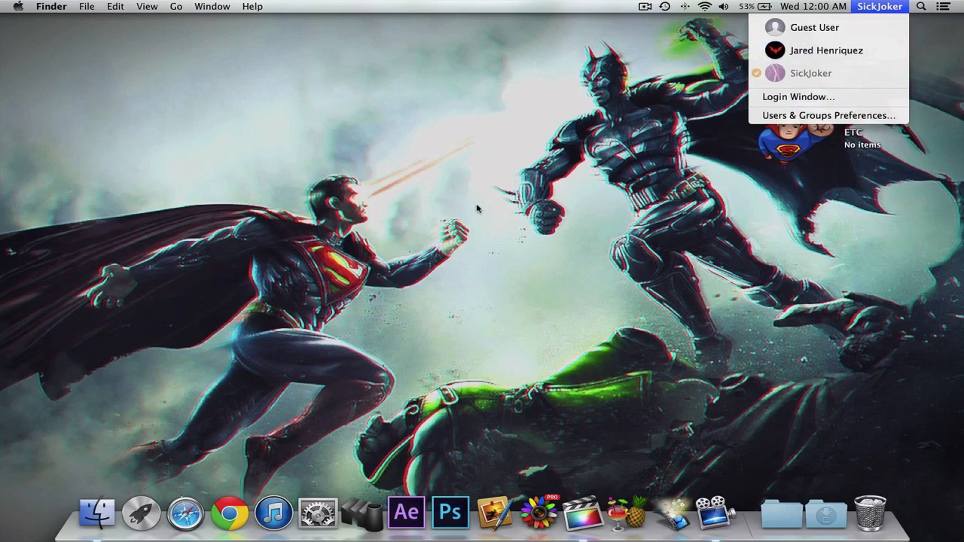
pyautogui.click(539, 512)
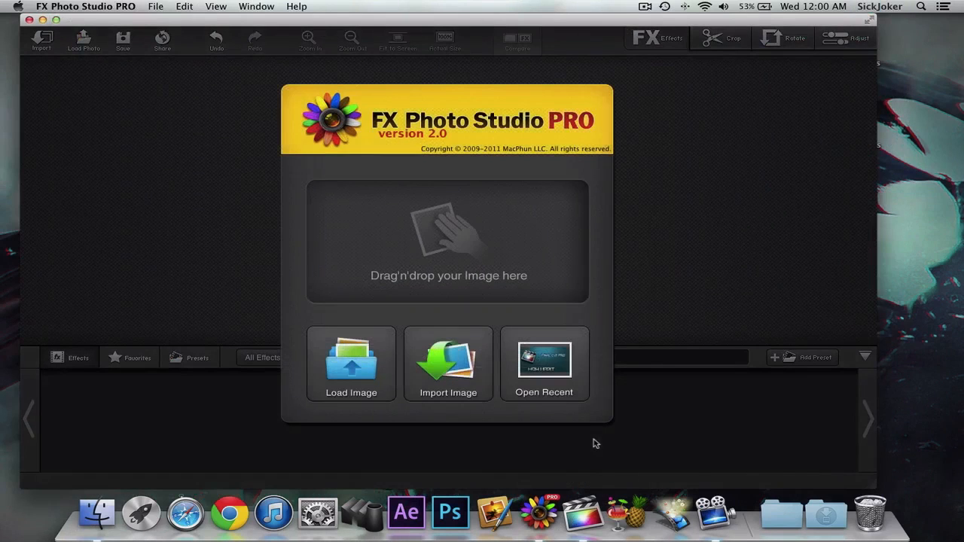
pyautogui.press('super+shift+Tab')
pyautogui.press('super+Tab')
pyautogui.press('super+q')
# Switch to Final Cut Pro.
pyautogui.press('super+Tab')
pyautogui.press('super+Tab')
pyautogui.press('super+Tab')
pyautogui.press('super+Tab')
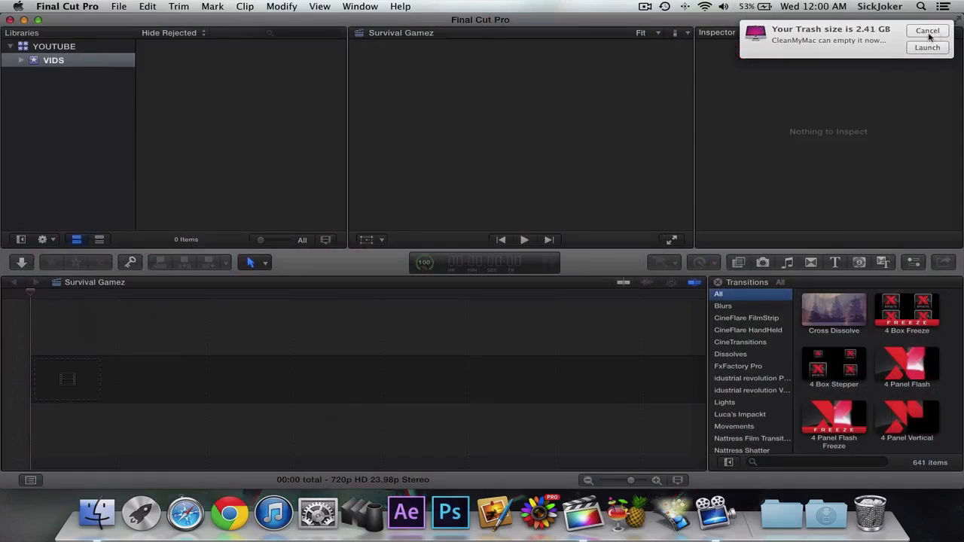
# Dismiss the CleanMyMac notification and permanently empty the Trash.
pyautogui.click(928, 33)
pyautogui.click(869, 513)
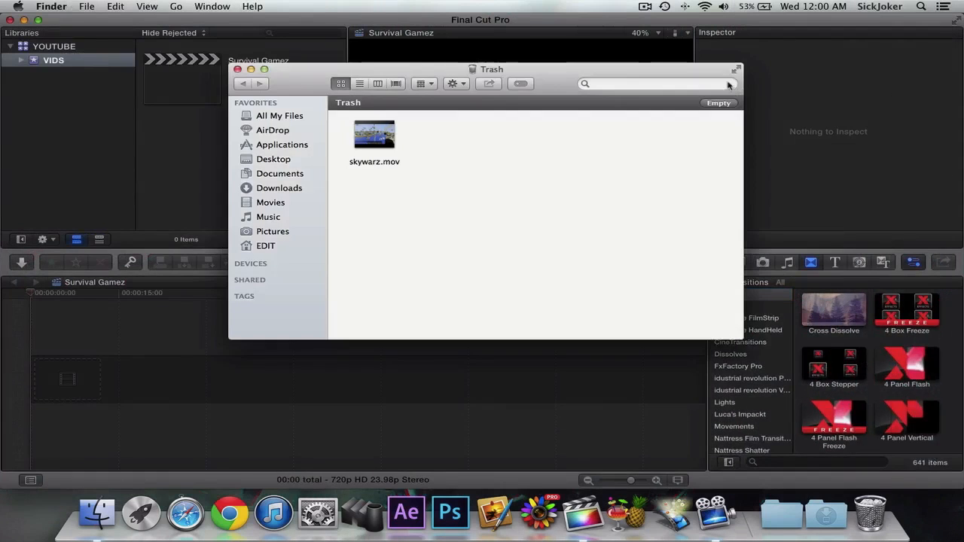
pyautogui.click(718, 102)
pyautogui.click(591, 184)
# Return to Final Cut Pro and delete the existing Survival Gamez project from the VIDS event.
pyautogui.click(224, 138)
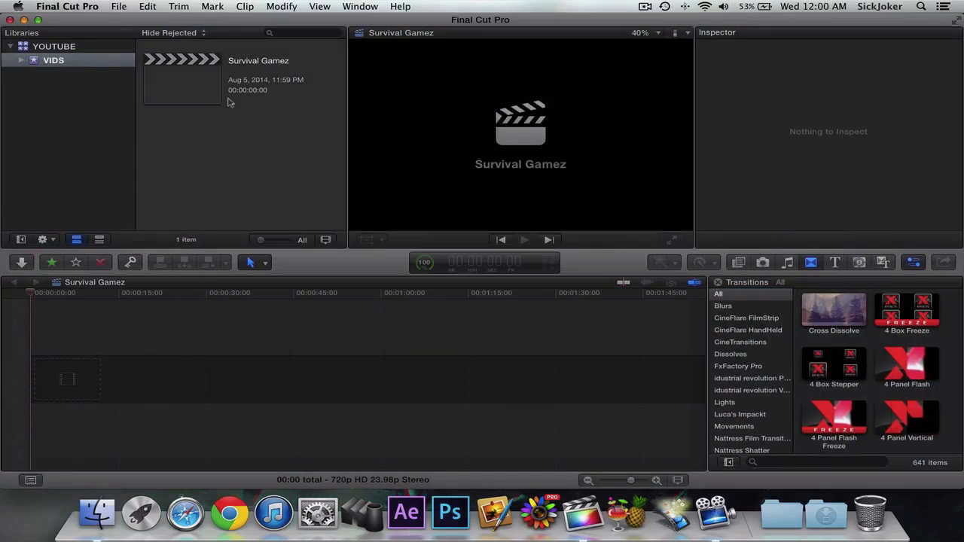
pyautogui.click(201, 95)
pyautogui.press('super+BackSpace')
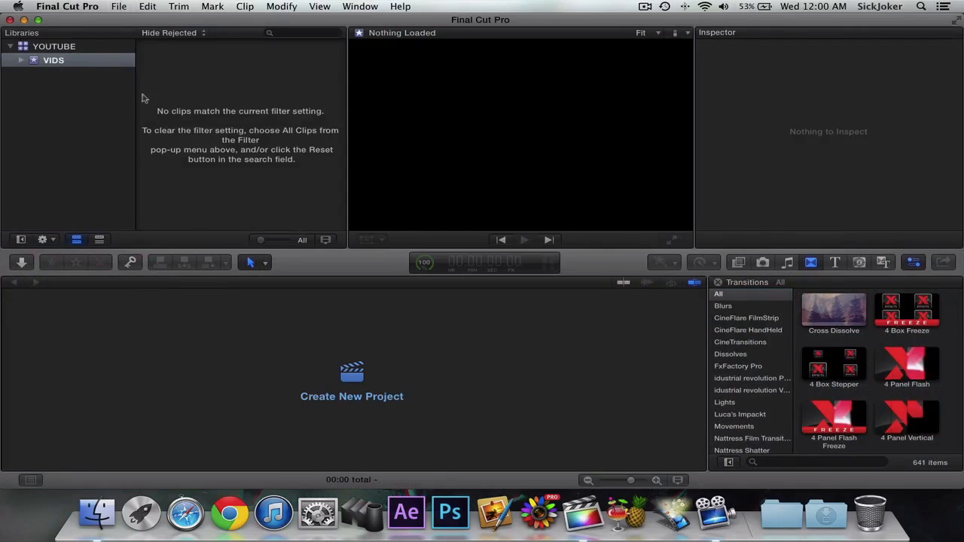
pyautogui.click(35, 49)
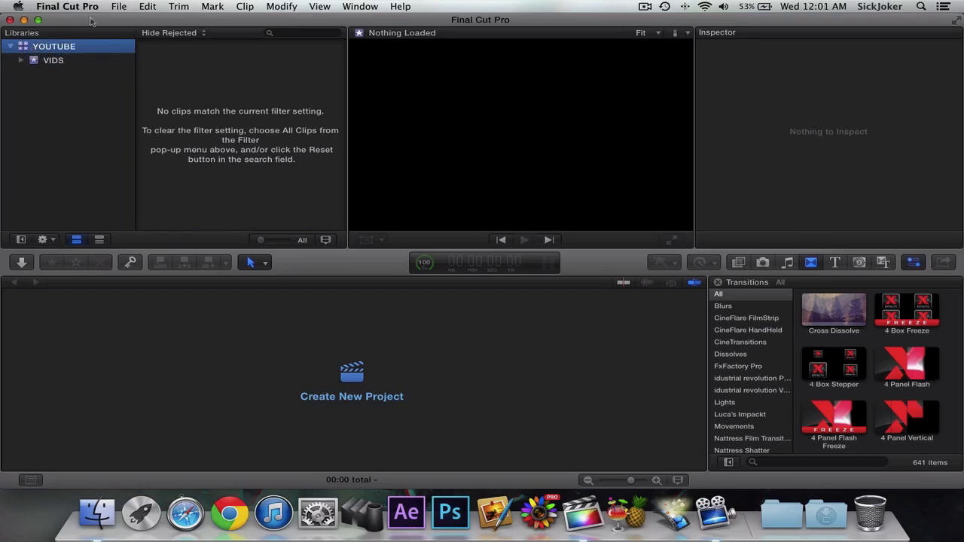
pyautogui.click(119, 6)
pyautogui.moveTo(237, 21)
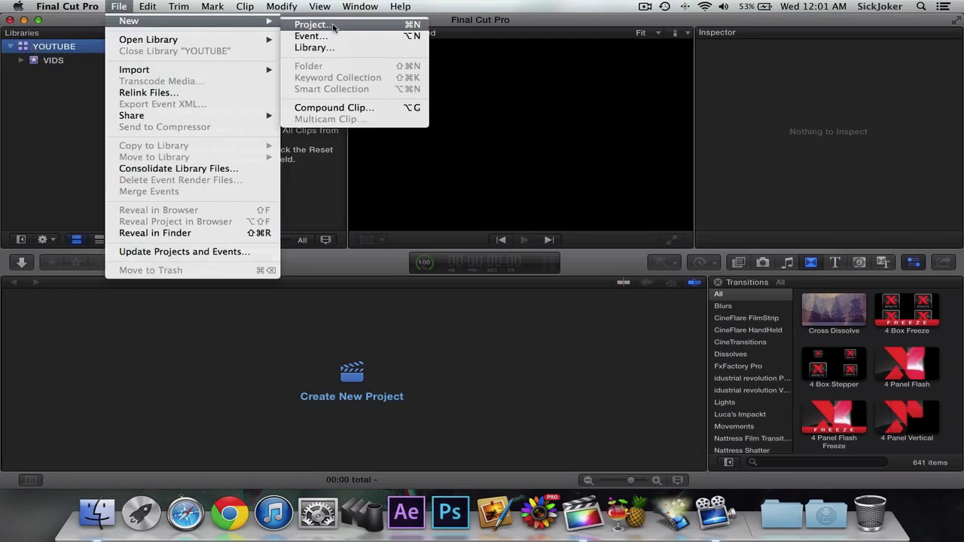
pyautogui.click(298, 261)
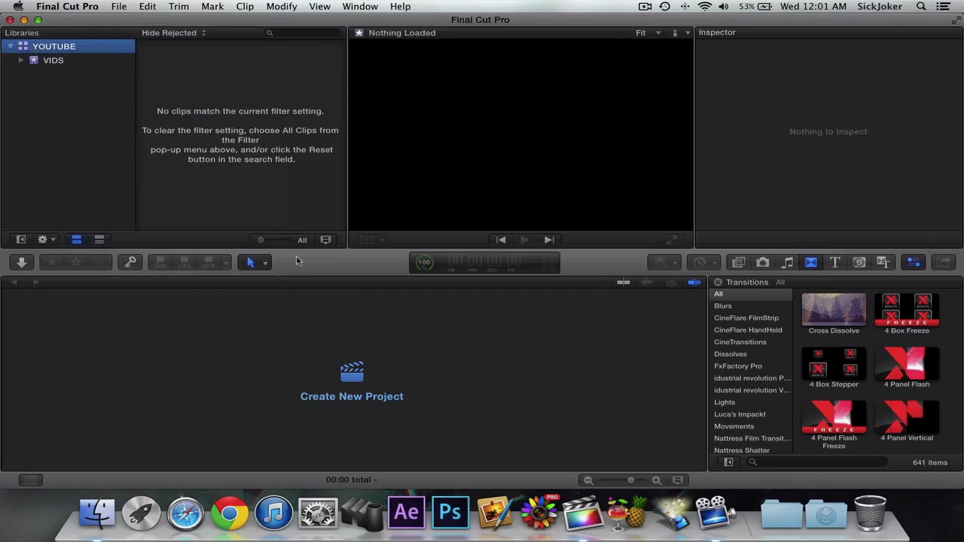
# Start a new project in the VIDS event and name it Surviaval Gamez.
pyautogui.click(52, 63)
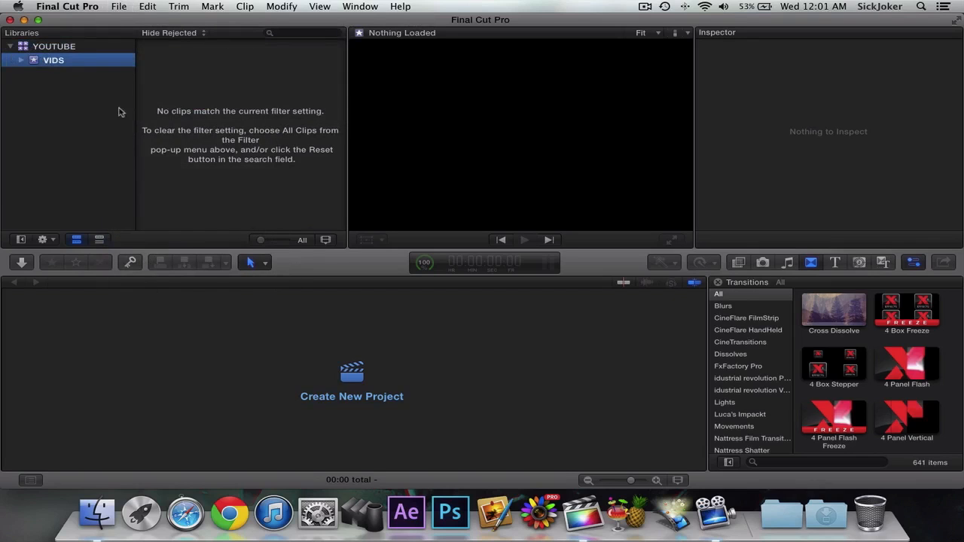
pyautogui.click(325, 377)
pyautogui.write('Surviaval')
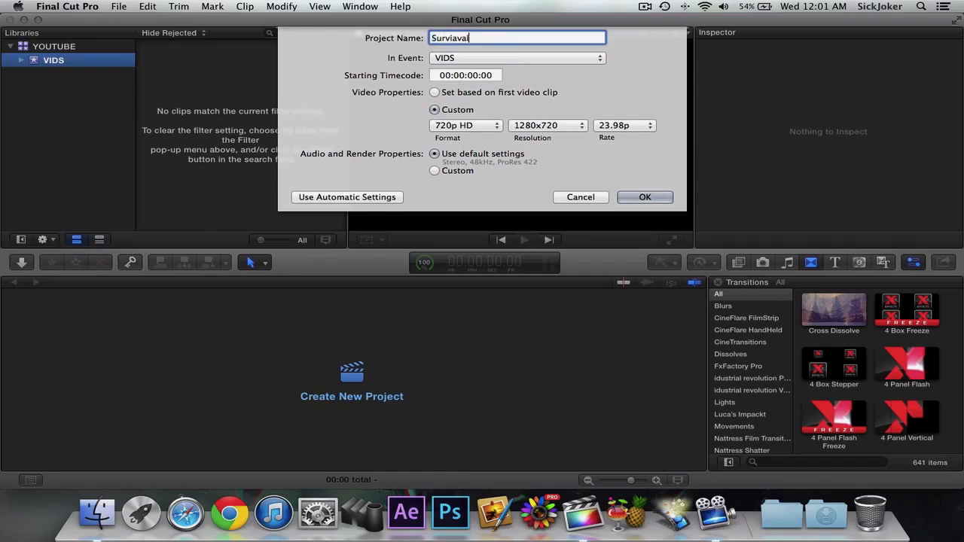
pyautogui.write(' Gamez')
# Keep the custom video properties at 720p HD, 1280x720 and 23.98p, and create the project.
pyautogui.click(462, 129)
pyautogui.click(505, 187)
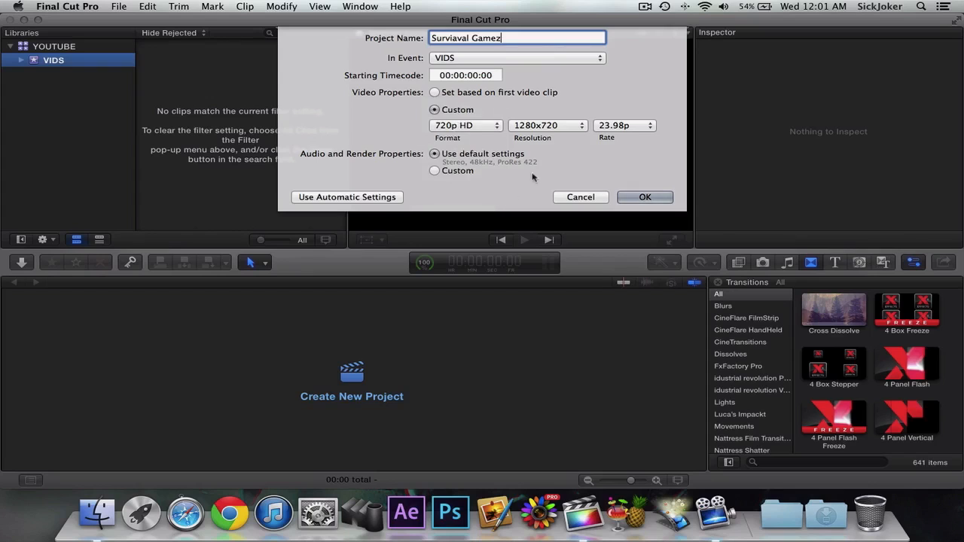
pyautogui.click(551, 127)
pyautogui.click(551, 125)
pyautogui.click(608, 126)
pyautogui.click(452, 178)
pyautogui.click(645, 197)
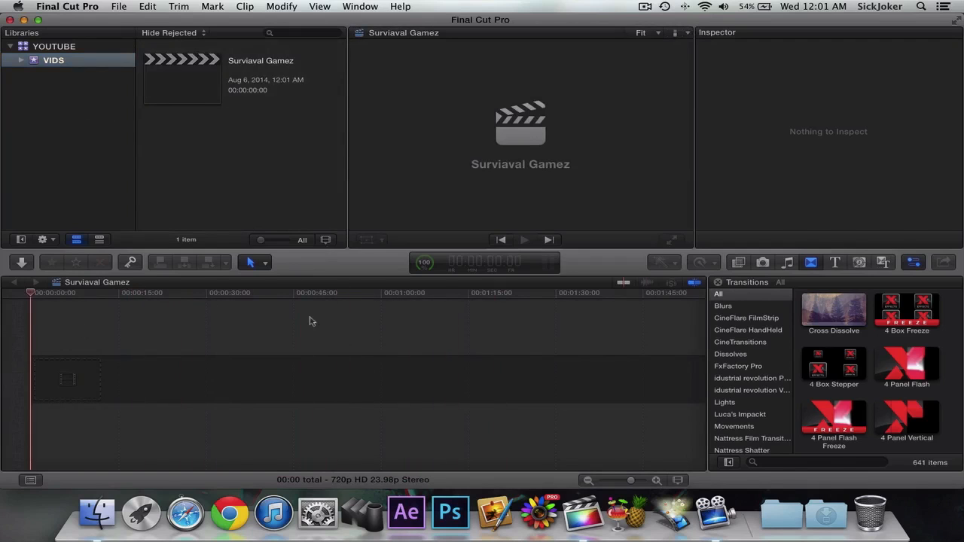
# Move the Final Cut Pro window aside to expose the desktop and open the STUFF folder.
pyautogui.click(787, 516)
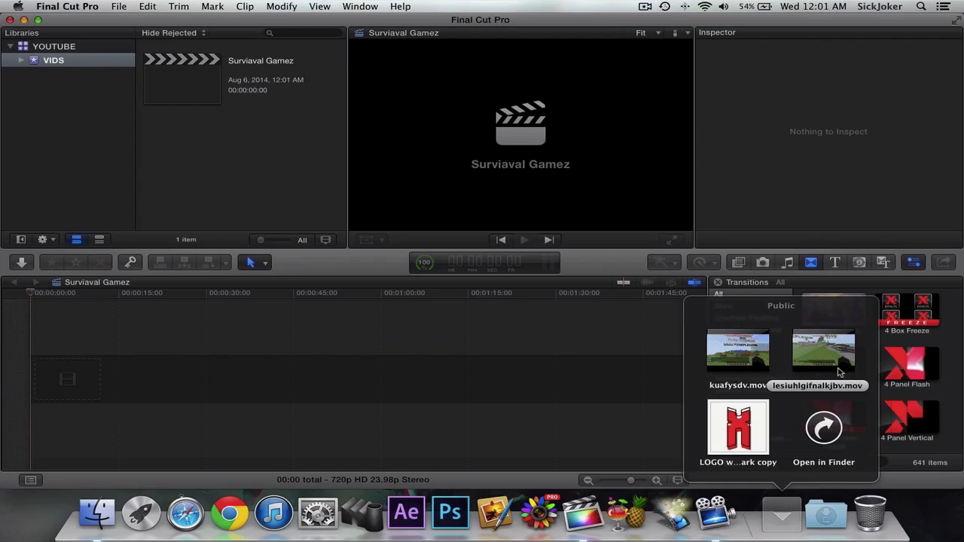
pyautogui.moveTo(790, 23); pyautogui.dragTo(589, 6)
pyautogui.click(813, 60)
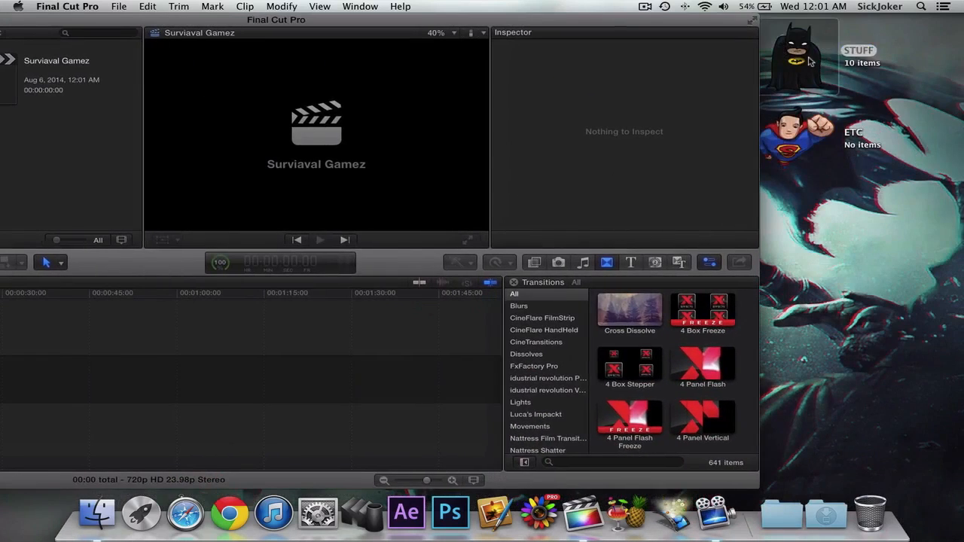
pyautogui.doubleClick(798, 72)
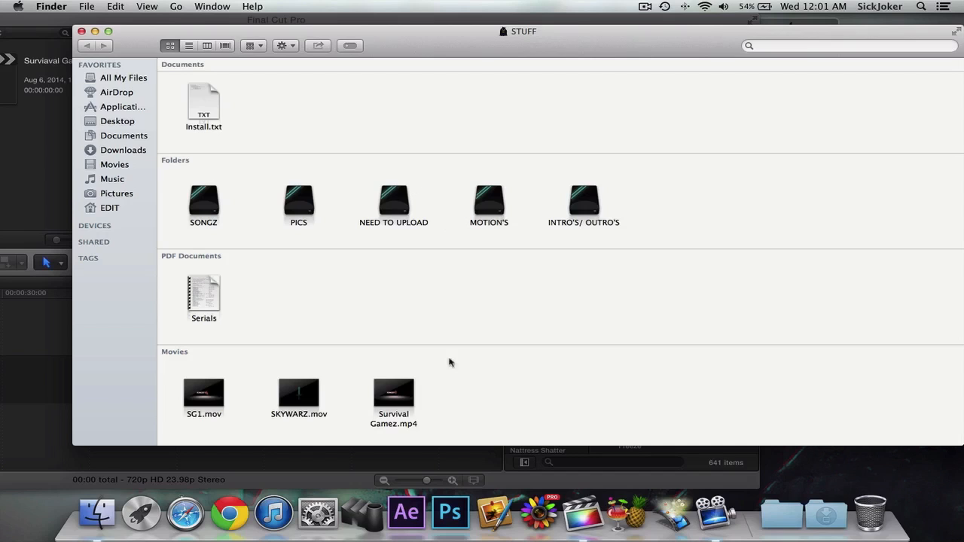
# Move SG1.mov, SKYWARZ.mov and Survival Gamez.mp4 into the NEED TO UPLOAD folder, authorizing the change with the account password.
pyautogui.moveTo(462, 407); pyautogui.dragTo(351, 397)
pyautogui.click(495, 400)
pyautogui.click(403, 201)
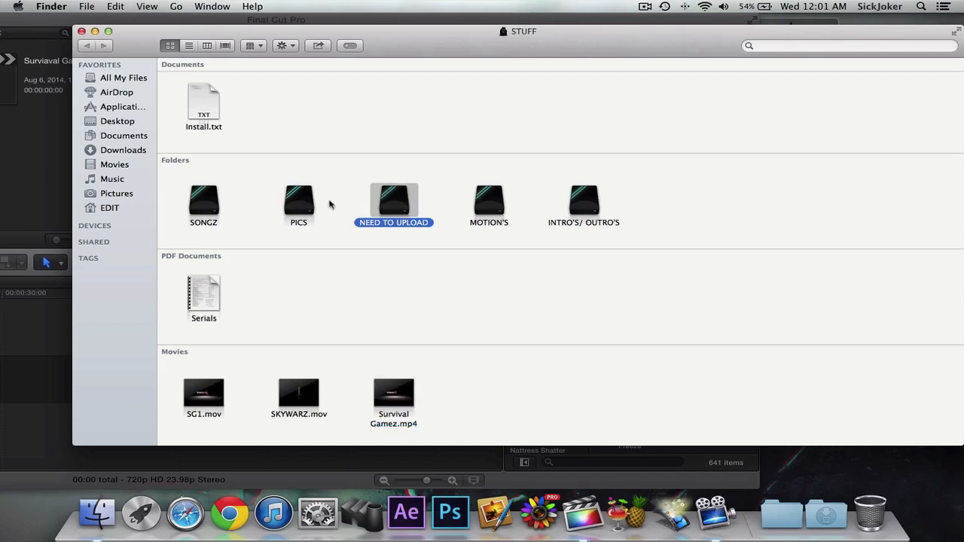
pyautogui.moveTo(469, 391); pyautogui.dragTo(393, 215)
pyautogui.click(532, 185)
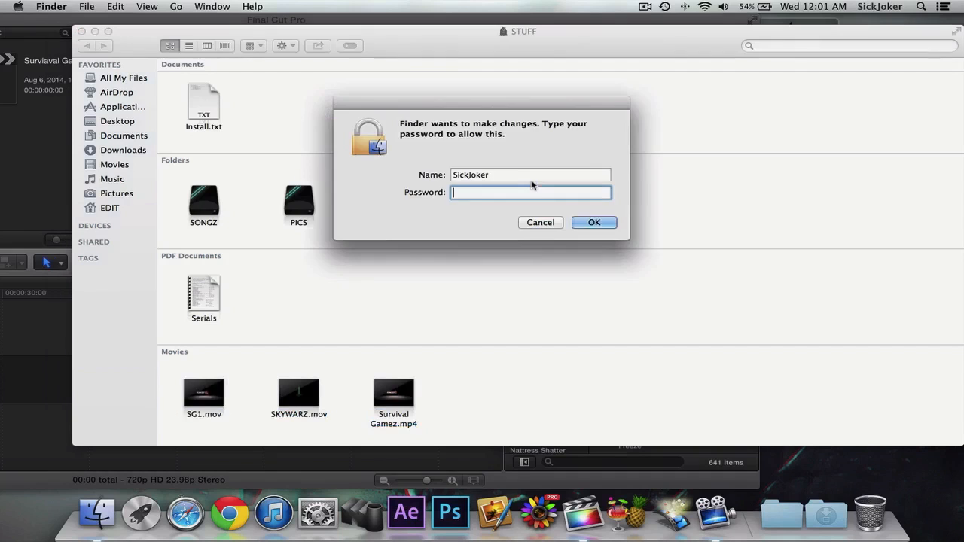
pyautogui.write('•••••')
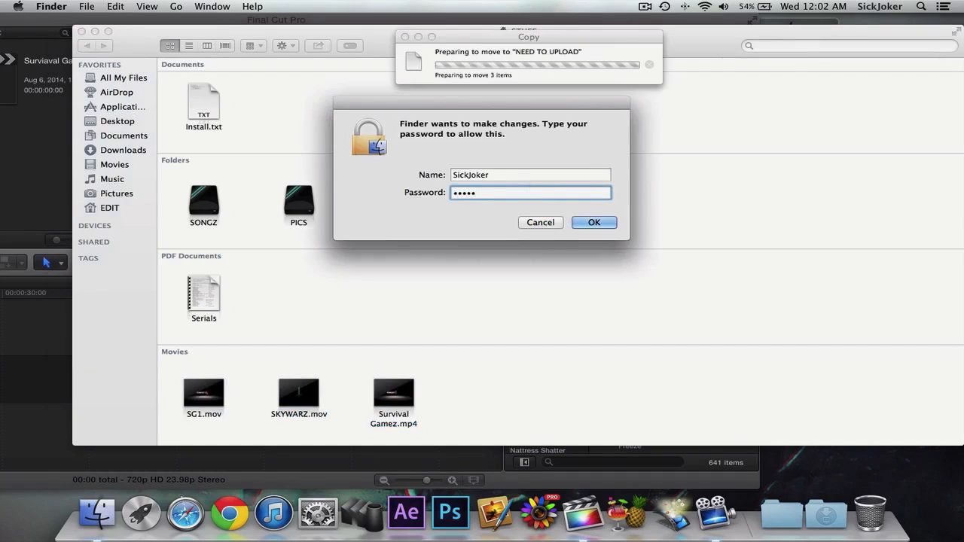
pyautogui.write('•••')
pyautogui.press('Return')
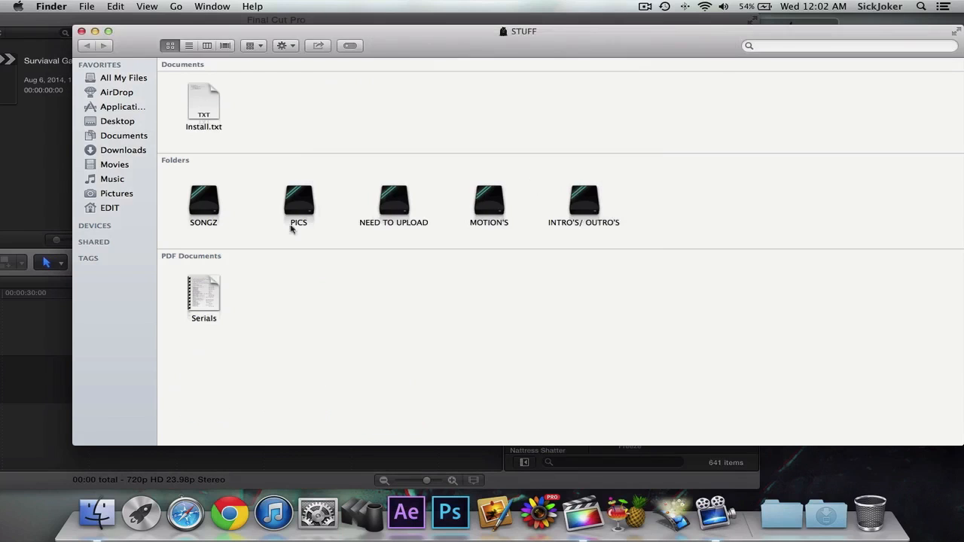
# Open the INTRO'S/ OUTRO'S folder and arrange the Finder and Final Cut Pro windows so both files and timeline are reachable.
pyautogui.doubleClick(215, 205)
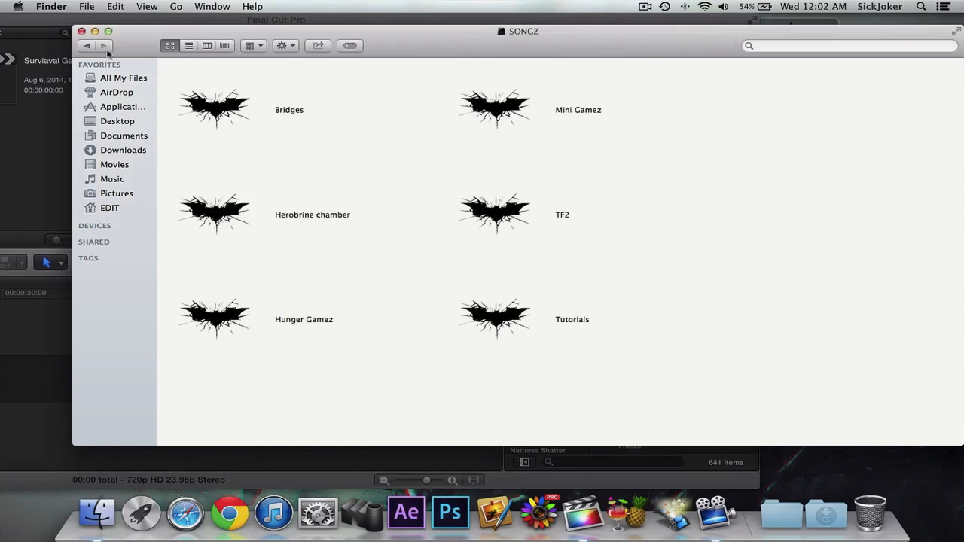
pyautogui.click(88, 46)
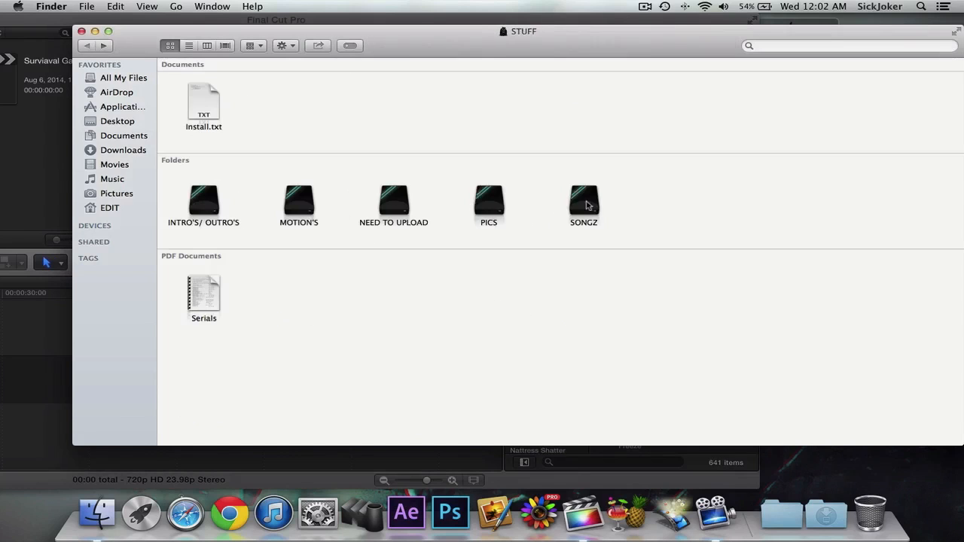
pyautogui.doubleClick(203, 200)
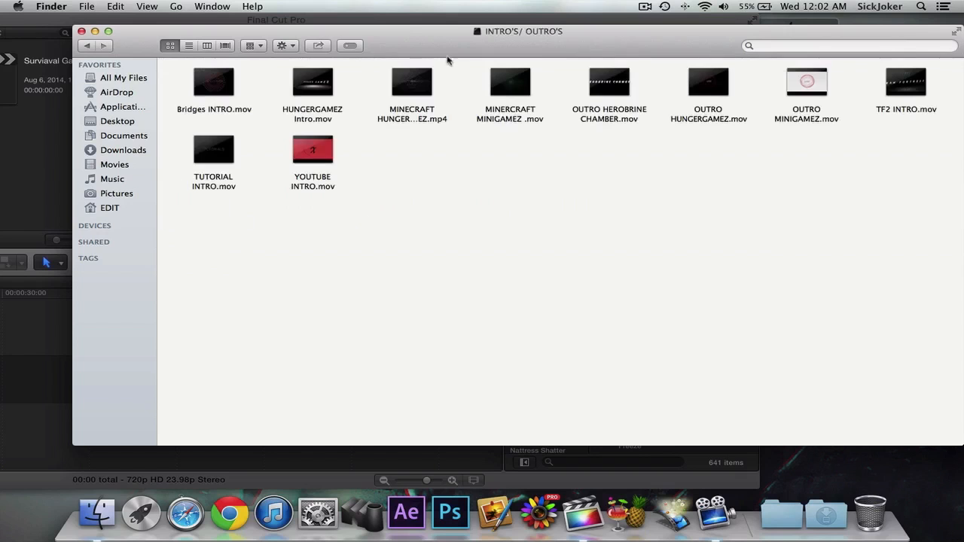
pyautogui.moveTo(237, 26); pyautogui.dragTo(268, 23)
pyautogui.moveTo(276, 20); pyautogui.dragTo(505, 103)
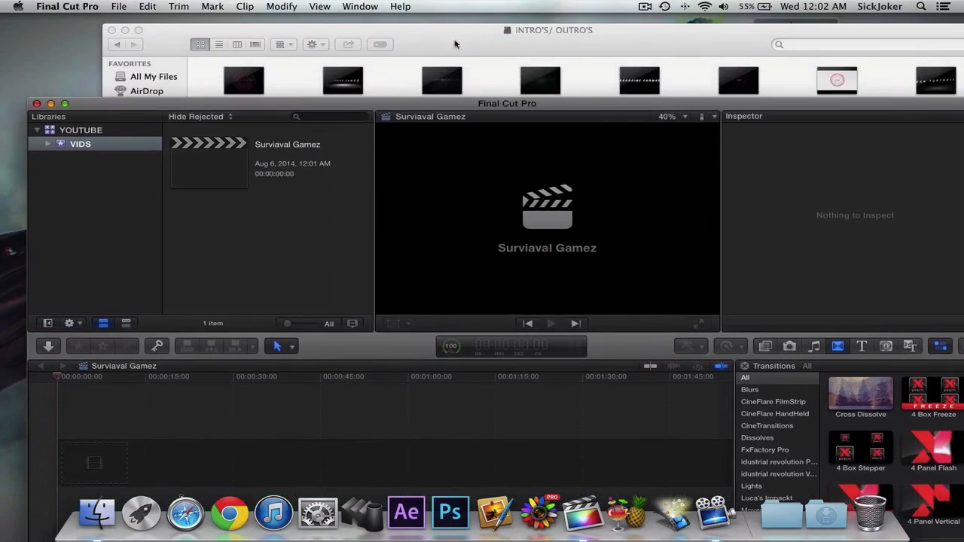
pyautogui.click(446, 39)
# Add YOUTUBE INTRO.mov followed by HUNGERGAMEZ Intro.mov to the timeline, then close the folder and restore the editing window's position.
pyautogui.moveTo(332, 180); pyautogui.dragTo(88, 457)
pyautogui.moveTo(485, 33); pyautogui.dragTo(539, 24)
pyautogui.moveTo(398, 75); pyautogui.dragTo(138, 460)
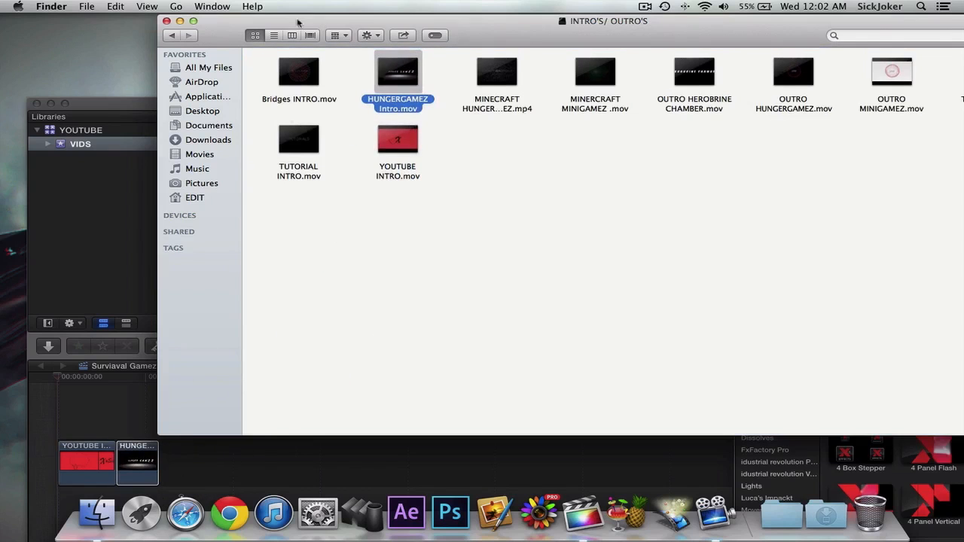
pyautogui.click(166, 21)
pyautogui.moveTo(241, 104); pyautogui.dragTo(209, 5)
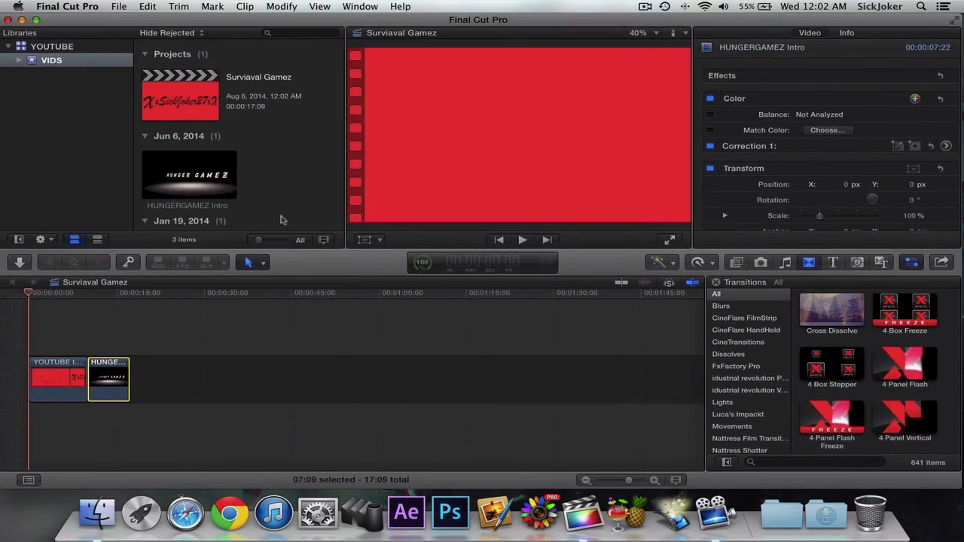
# Append kuafysdv.mov from the Public folder after the intro clips and return the playhead to the timeline start.
pyautogui.click(782, 514)
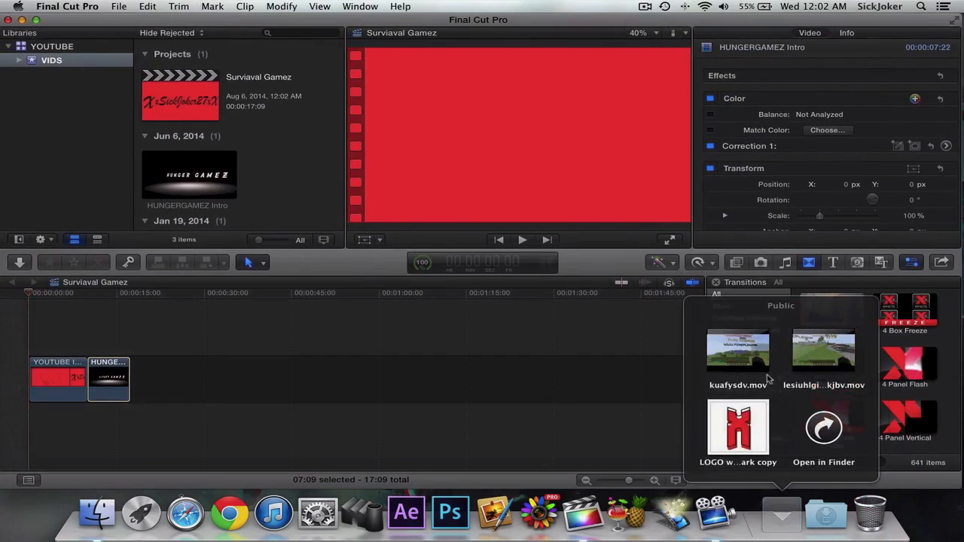
pyautogui.moveTo(762, 356); pyautogui.dragTo(271, 384)
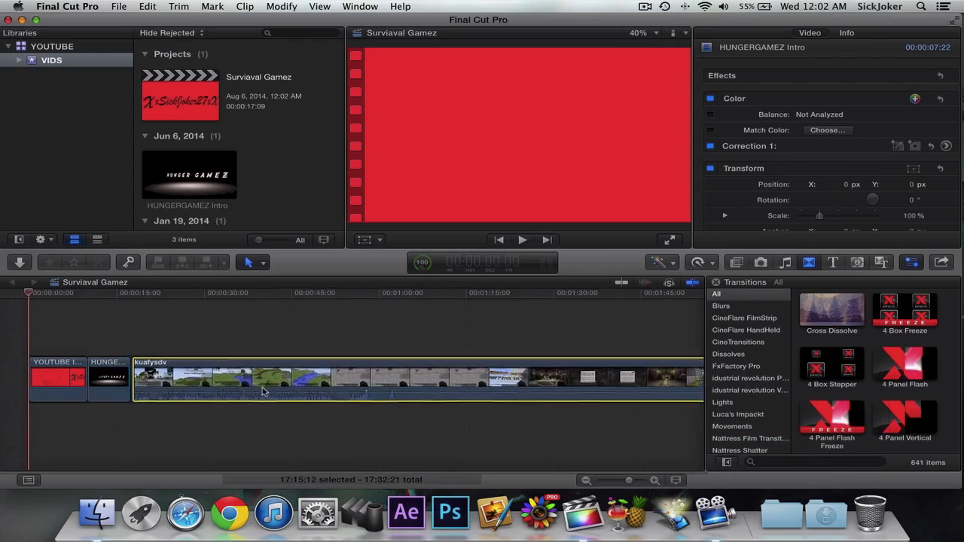
pyautogui.press('space')
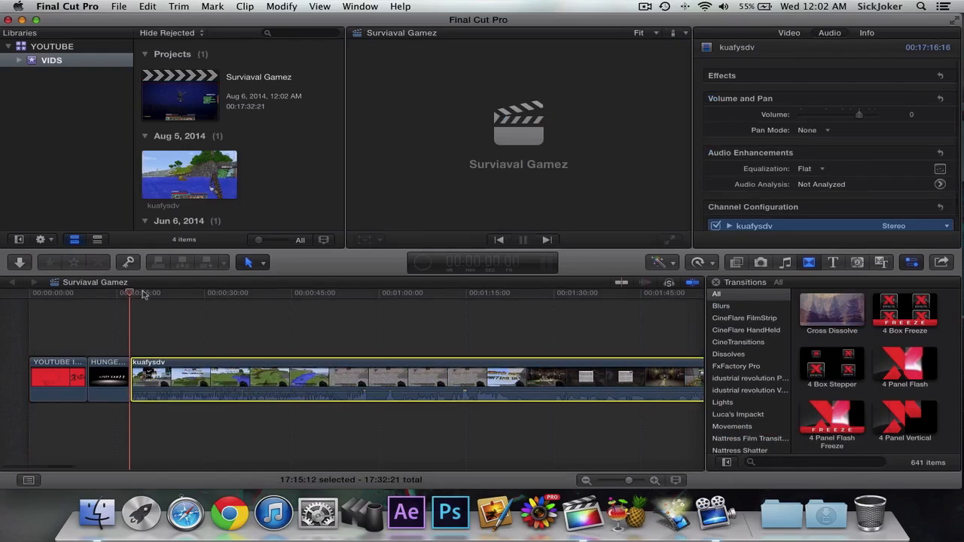
pyautogui.click(153, 294)
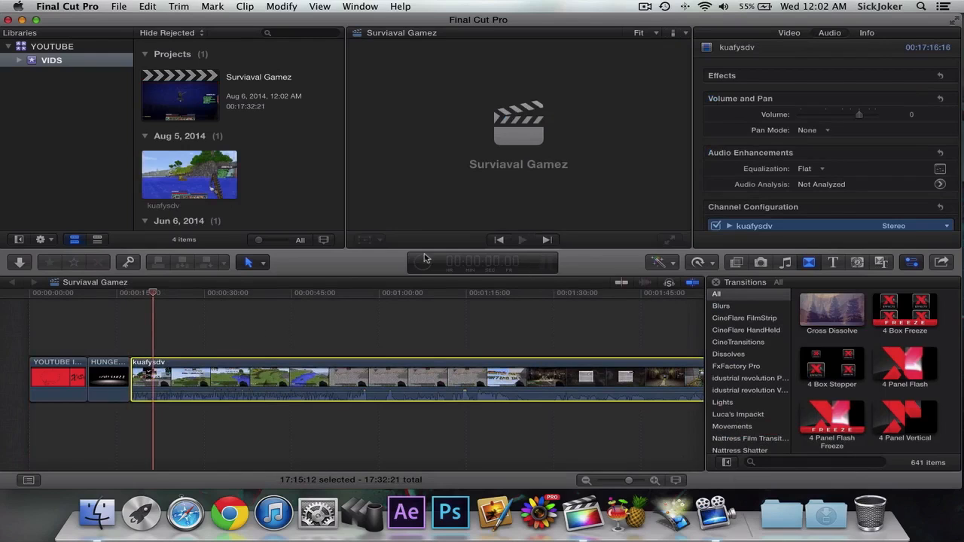
pyautogui.moveTo(375, 294); pyautogui.dragTo(7, 345)
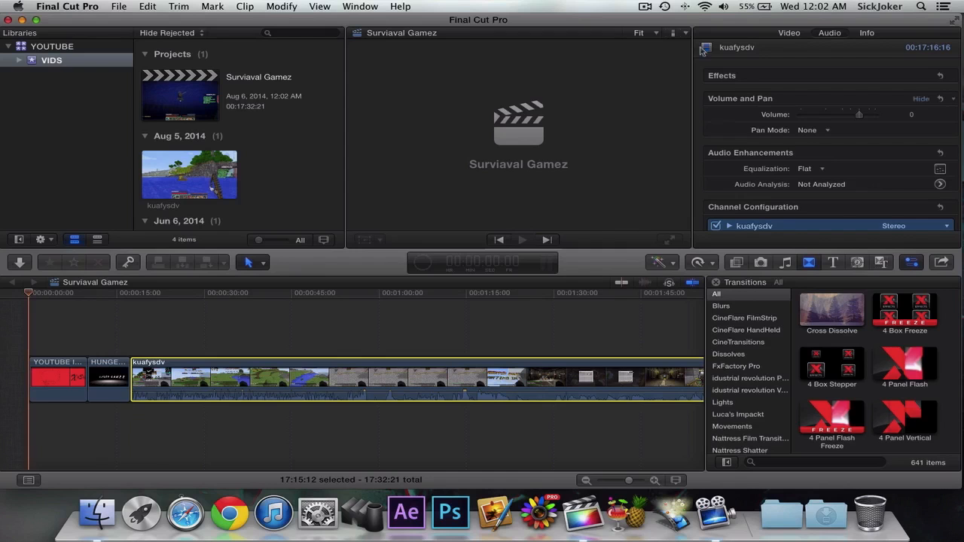
# Open the SONGZ folder inside STUFF and position its window so the timeline clips stay reachable.
pyautogui.moveTo(644, 19); pyautogui.dragTo(640, 96)
pyautogui.click(787, 53)
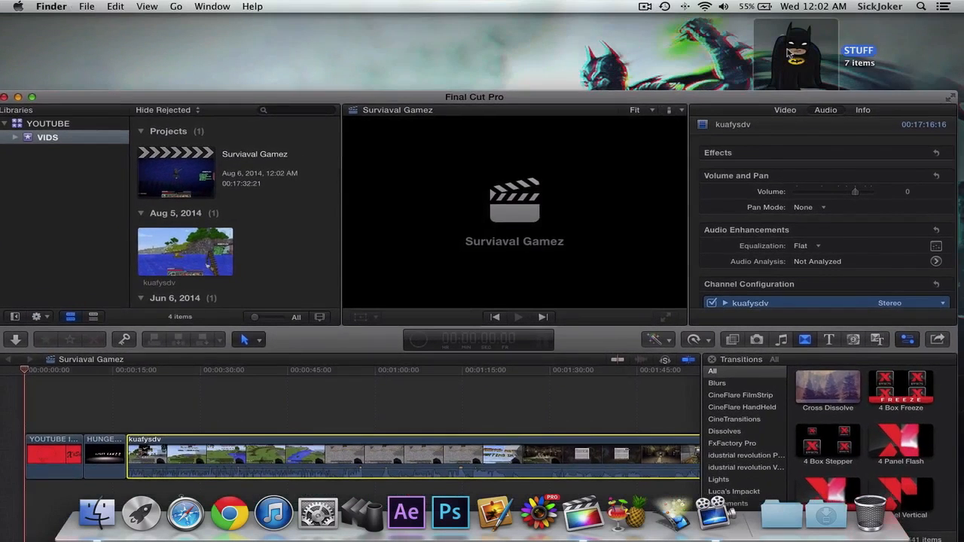
pyautogui.doubleClick(798, 63)
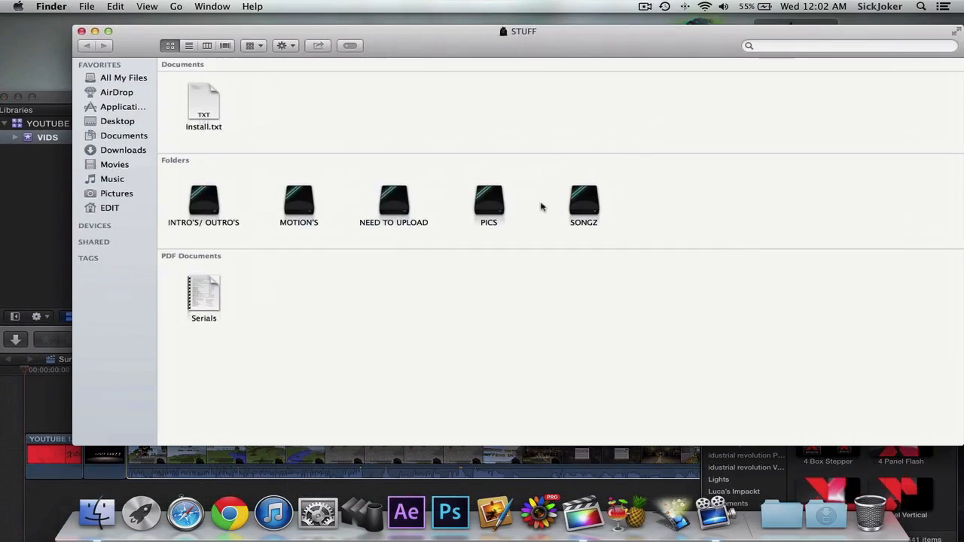
pyautogui.doubleClick(578, 205)
pyautogui.moveTo(565, 39); pyautogui.dragTo(743, 8)
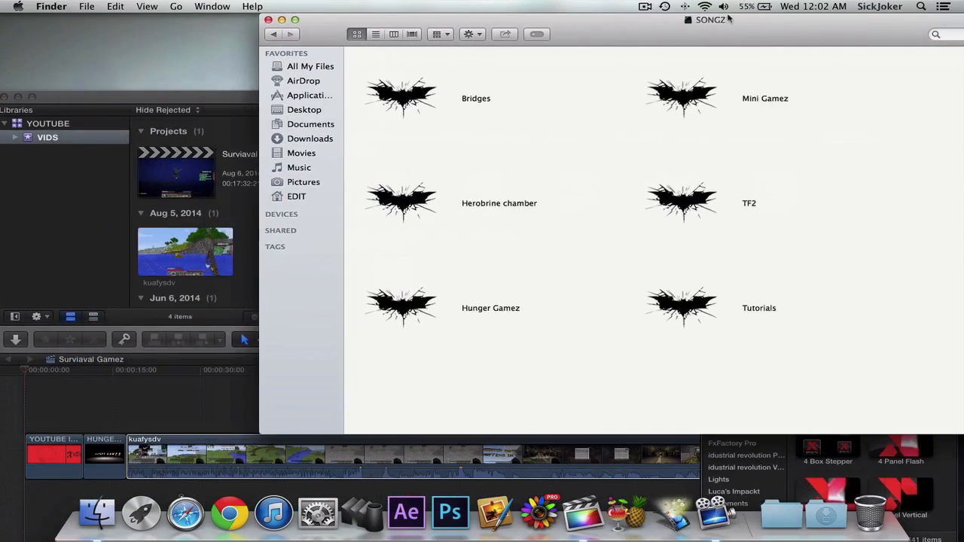
# Add GB INTRO HUNGERGAMEZ.m4a from the Hunger Gamez folder above the intros at the timeline start and fade its audio in and out.
pyautogui.doubleClick(400, 307)
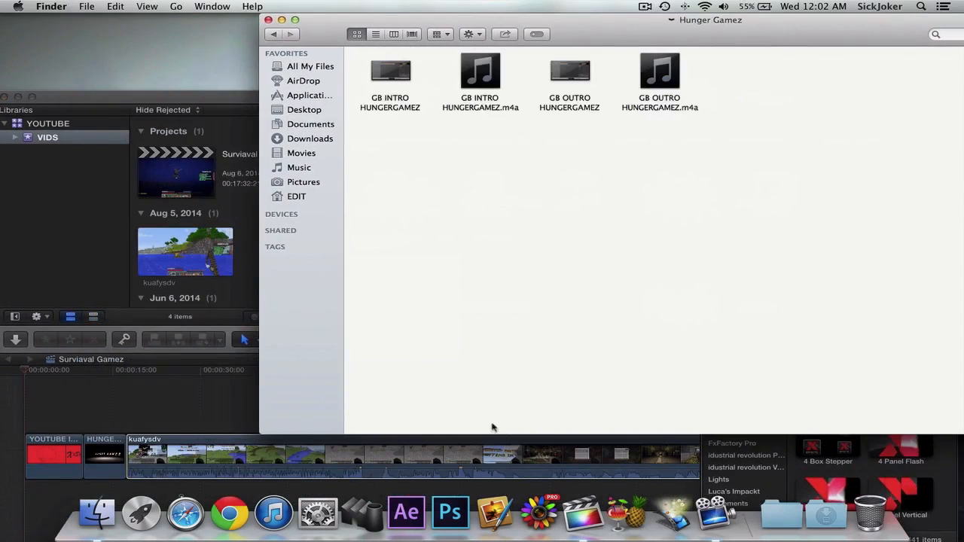
pyautogui.moveTo(493, 79); pyautogui.dragTo(27, 411)
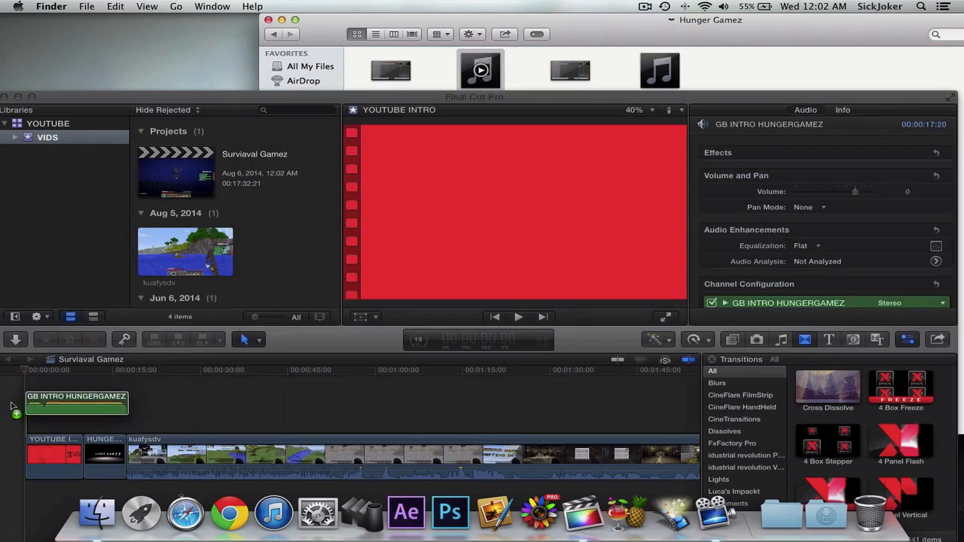
pyautogui.click(137, 380)
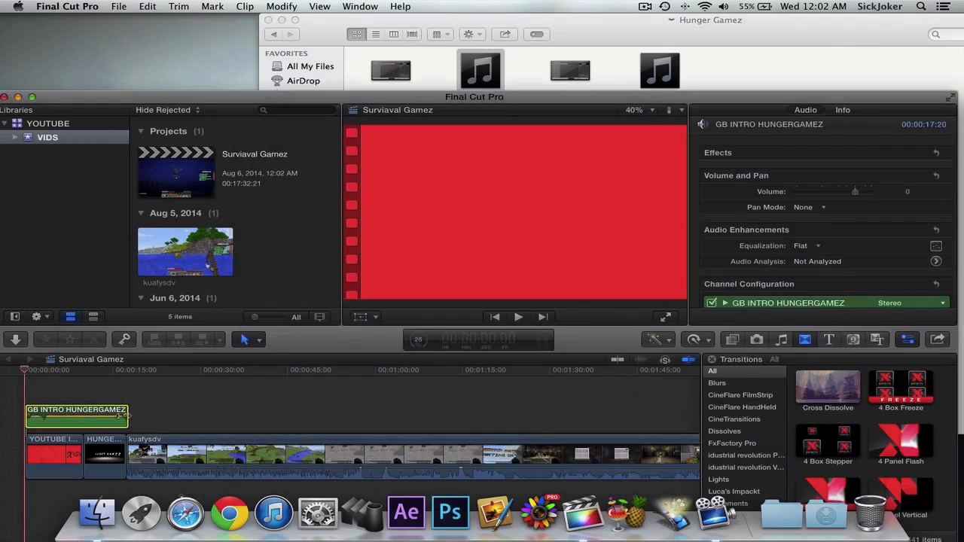
pyautogui.moveTo(126, 415); pyautogui.dragTo(102, 415)
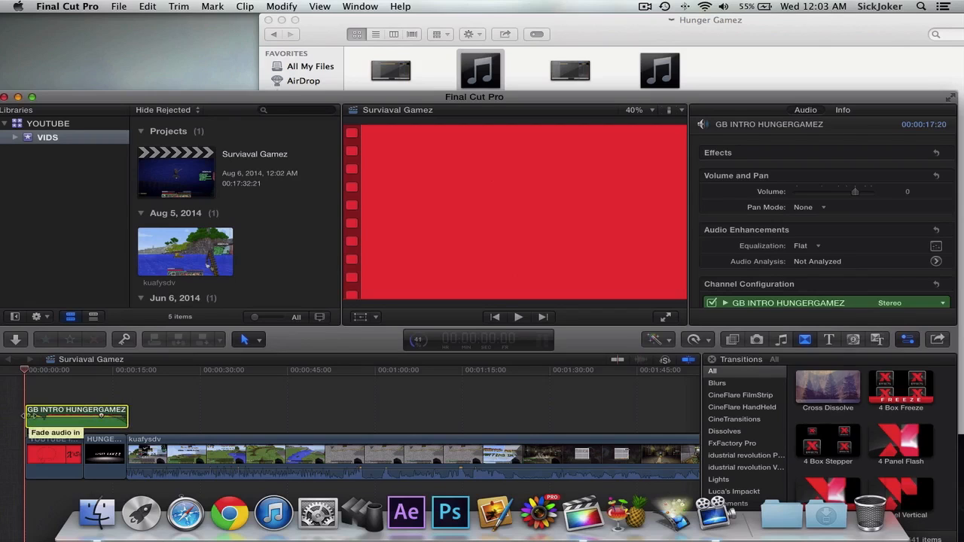
pyautogui.moveTo(39, 414); pyautogui.dragTo(46, 415)
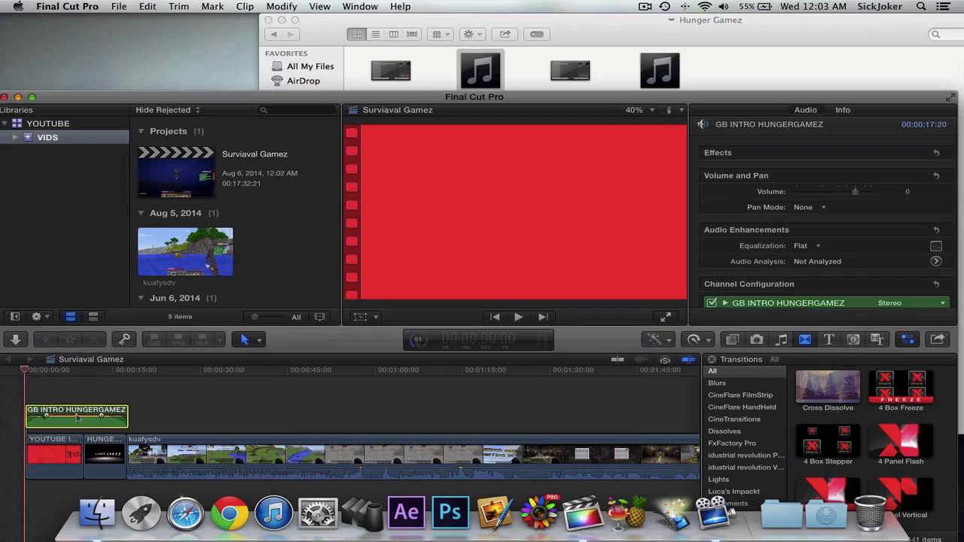
# Move the editing window back to full view and display the Luca's Impackt transitions.
pyautogui.click(828, 339)
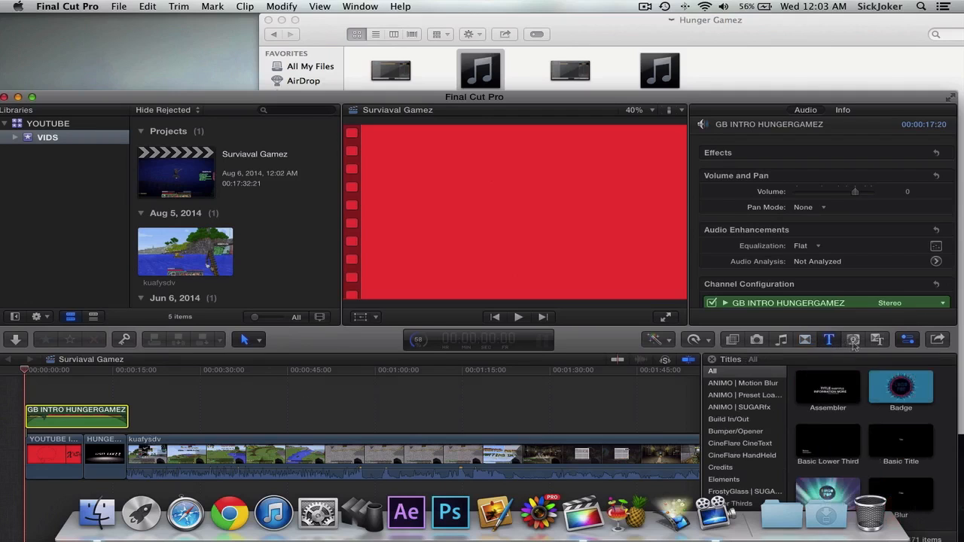
pyautogui.click(804, 340)
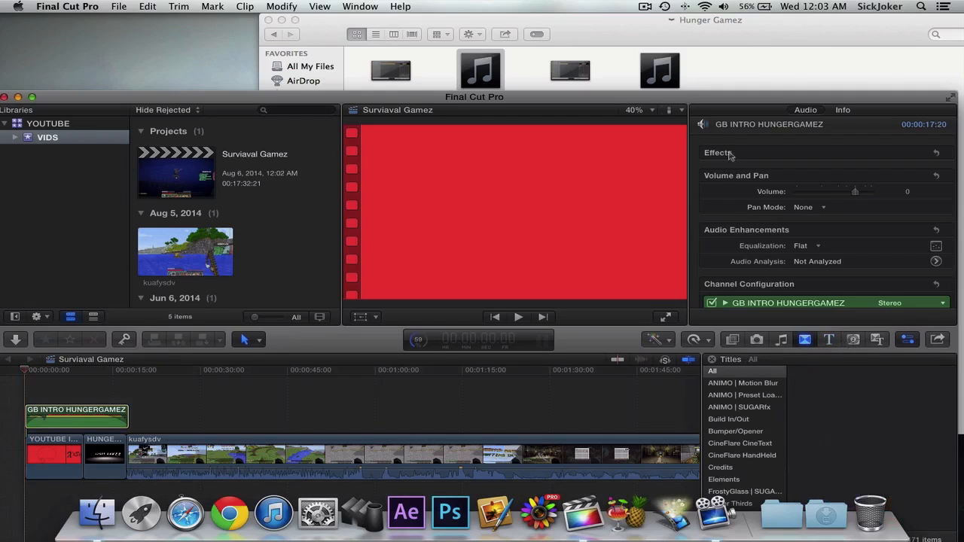
pyautogui.moveTo(708, 96); pyautogui.dragTo(715, 5)
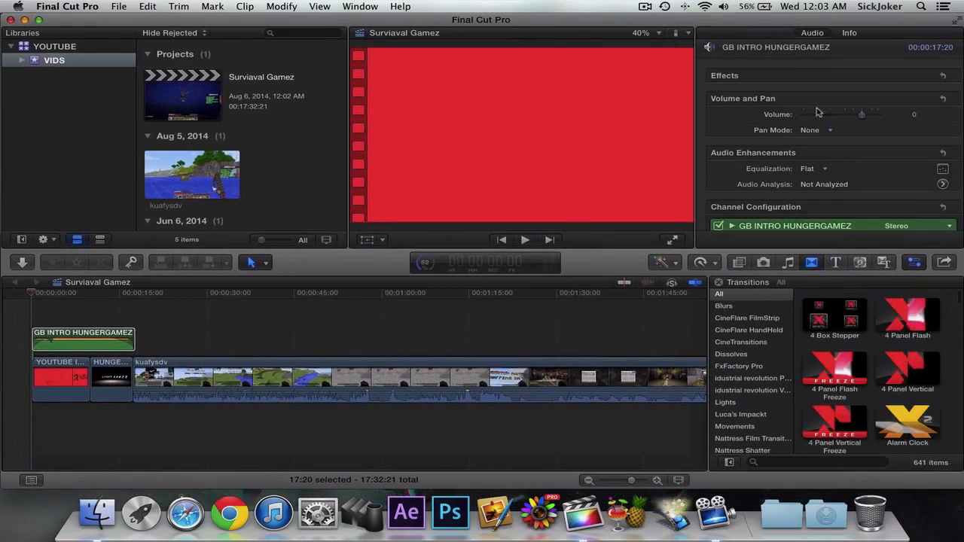
pyautogui.click(743, 417)
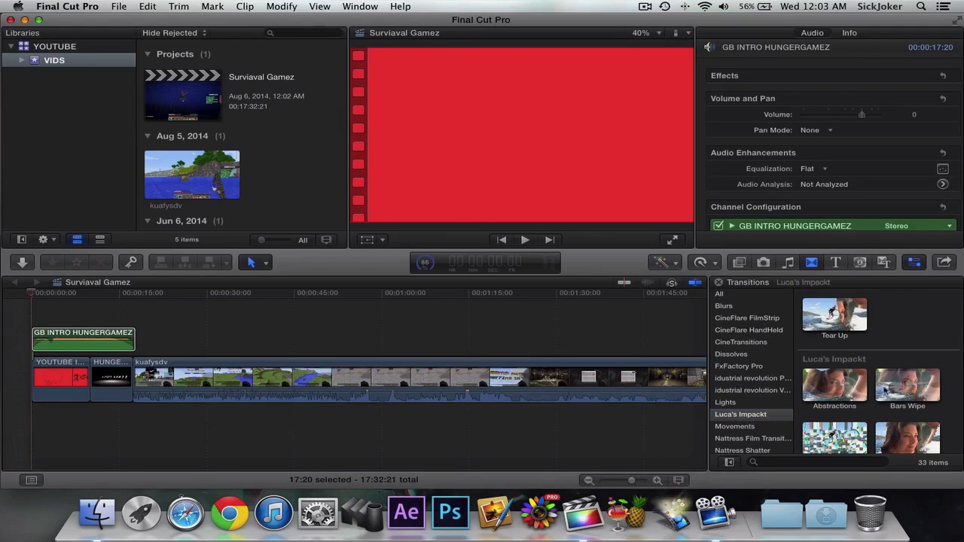
# Add an Image Quake transition between the HUNGERGAMEZ intro and kuafysdv, and a Frame Slip transition between the two intros.
pyautogui.scroll(-5, 877, 408)
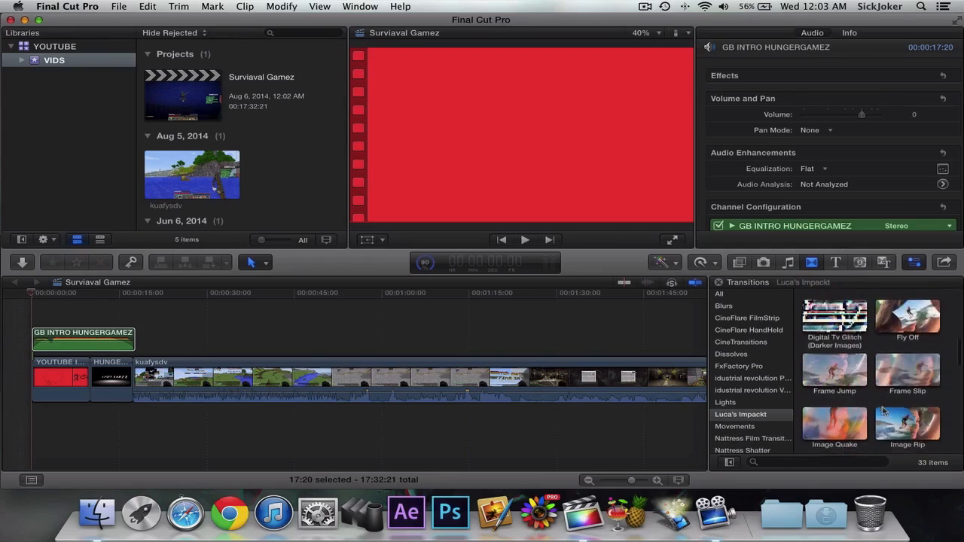
pyautogui.click(856, 369)
pyautogui.moveTo(856, 369); pyautogui.dragTo(136, 376)
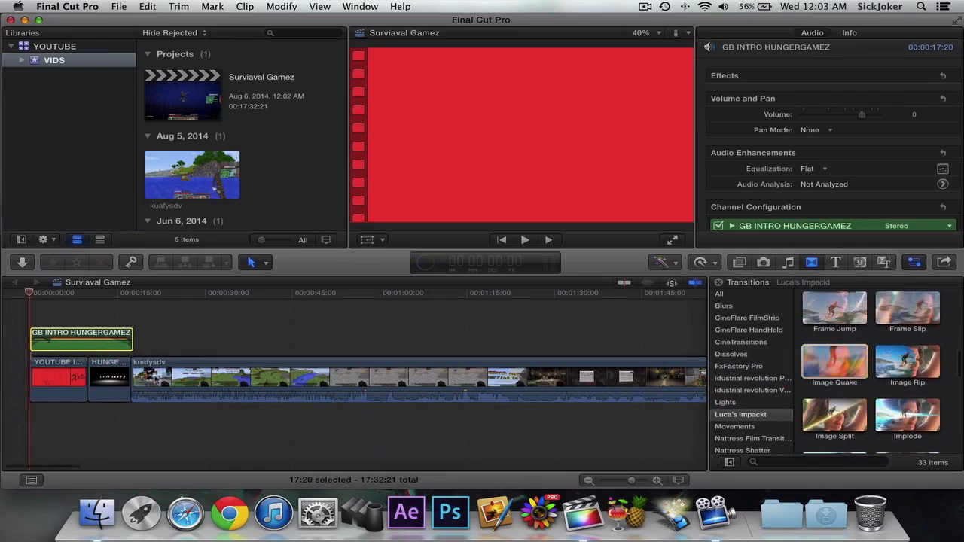
pyautogui.click(558, 200)
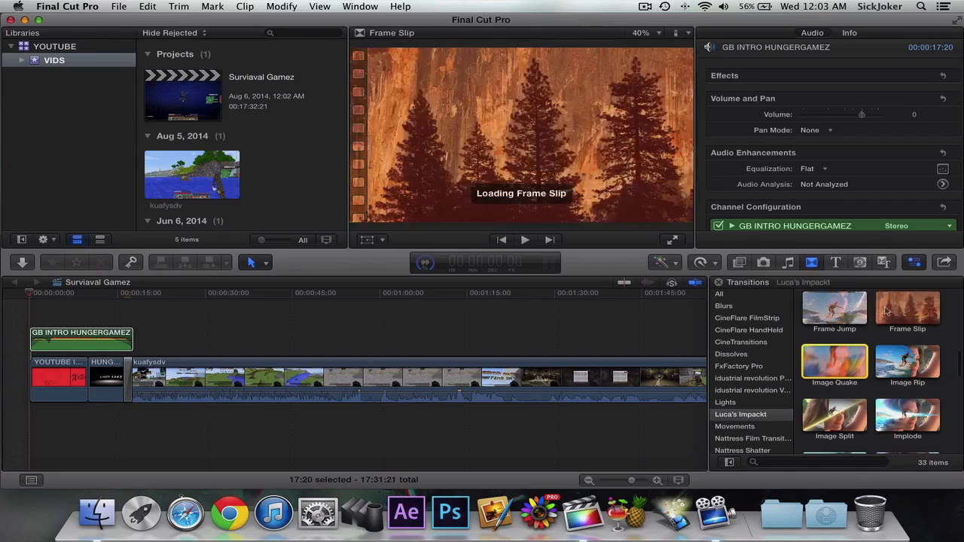
pyautogui.moveTo(888, 310); pyautogui.dragTo(89, 378)
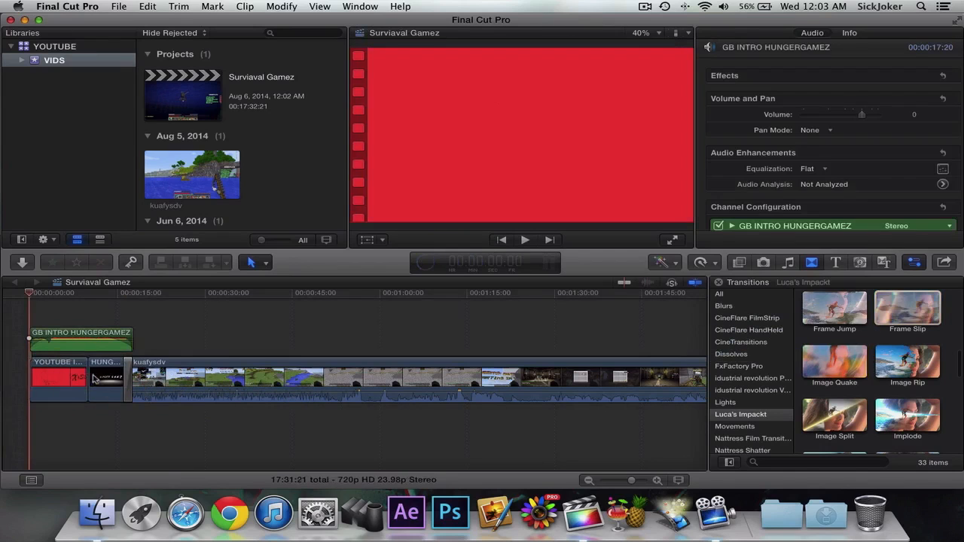
pyautogui.press('Return')
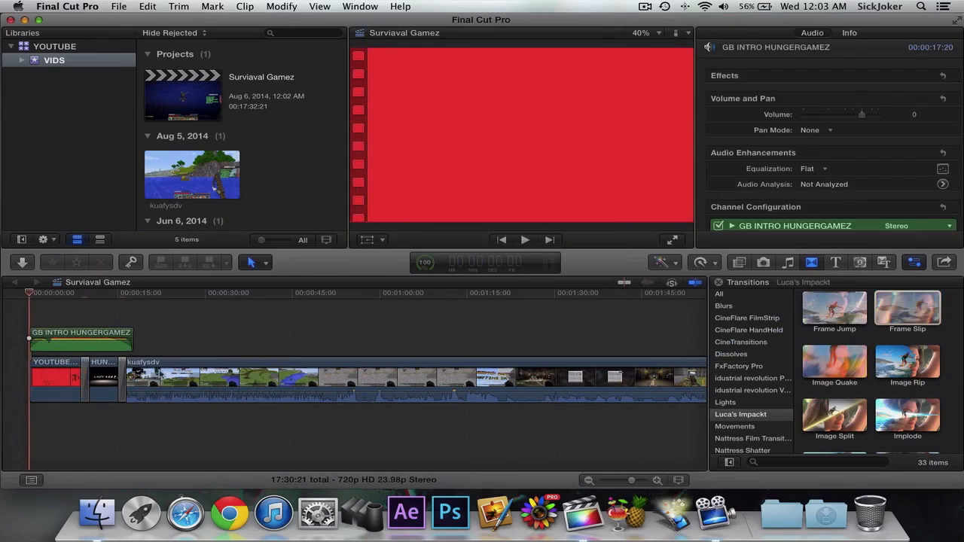
# Play and skim the kuafysdv footage for the end of the pre-match countdown, lowering the sound volume, and stop the playhead at 1:15:02.
pyautogui.click(143, 366)
pyautogui.click(135, 292)
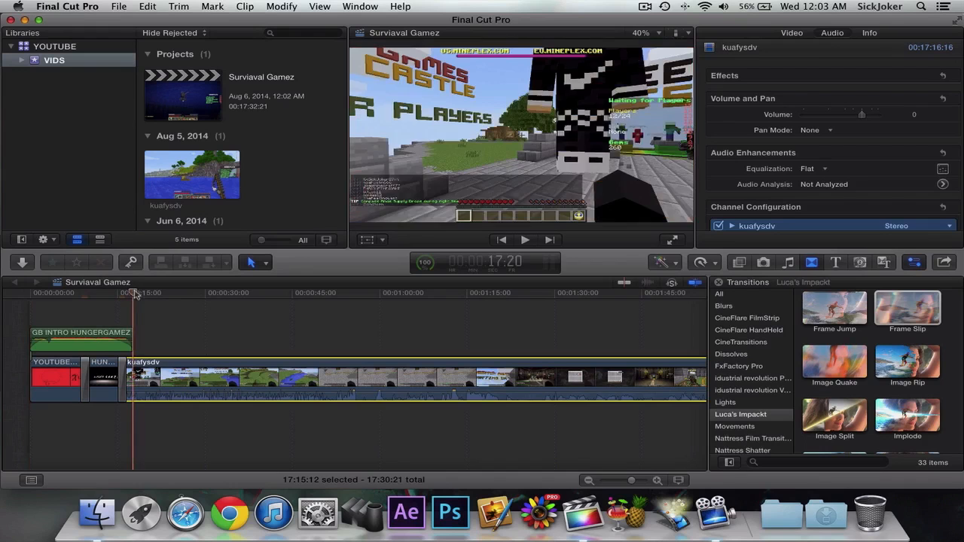
pyautogui.press('space')
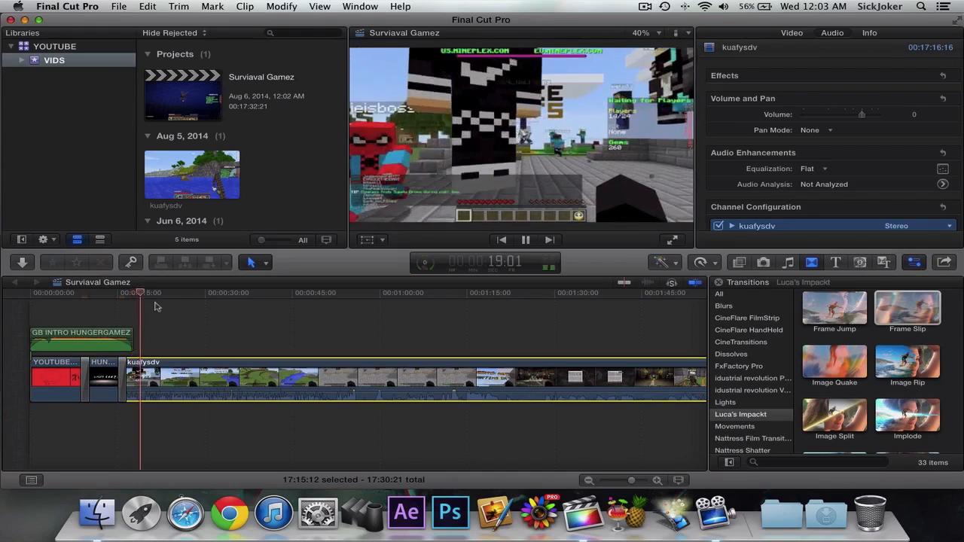
pyautogui.press('XF86AudioLowerVolume')
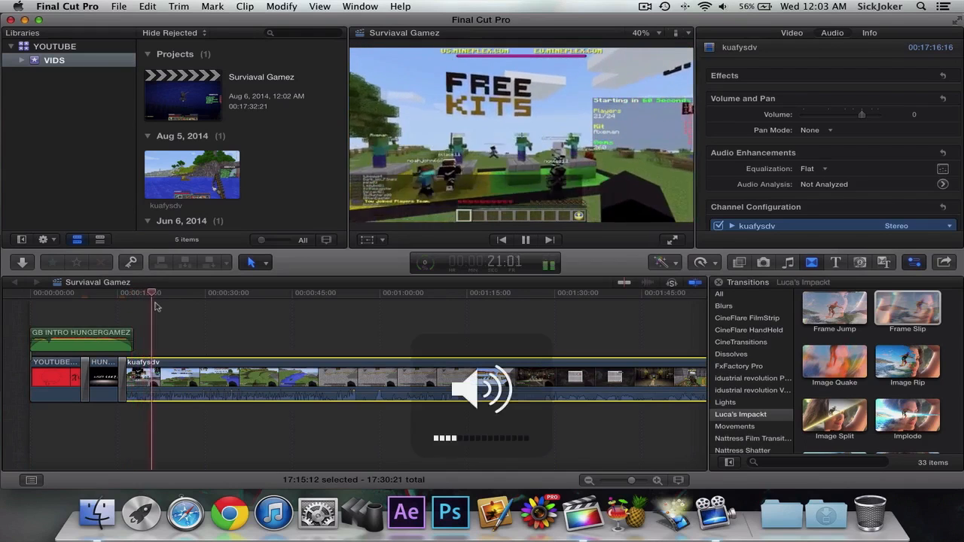
pyautogui.click(175, 293)
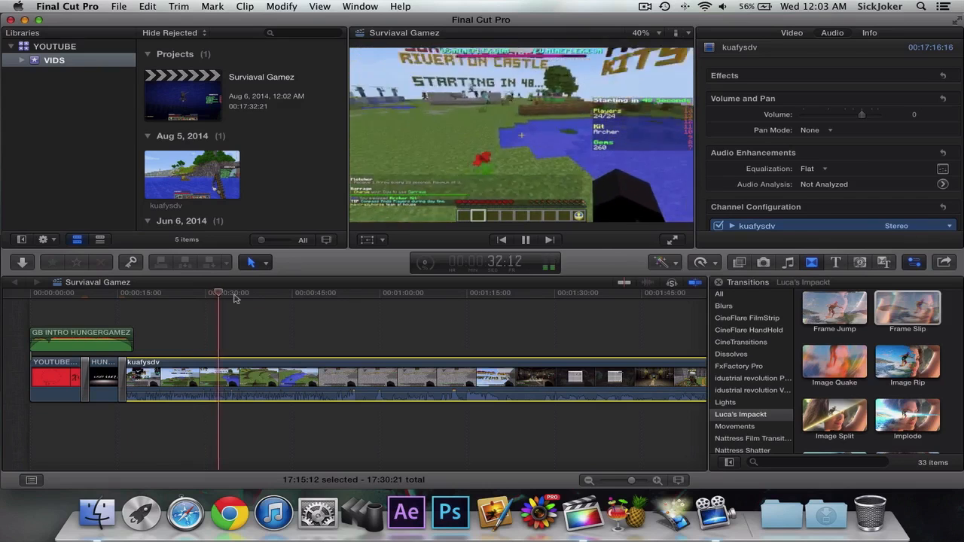
pyautogui.click(181, 295)
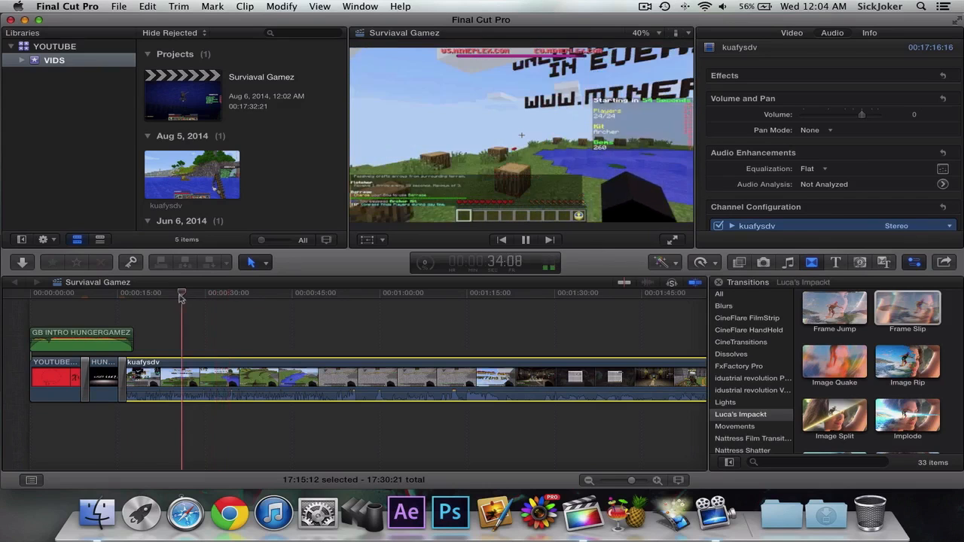
pyautogui.moveTo(185, 293); pyautogui.dragTo(237, 292)
pyautogui.click(247, 292)
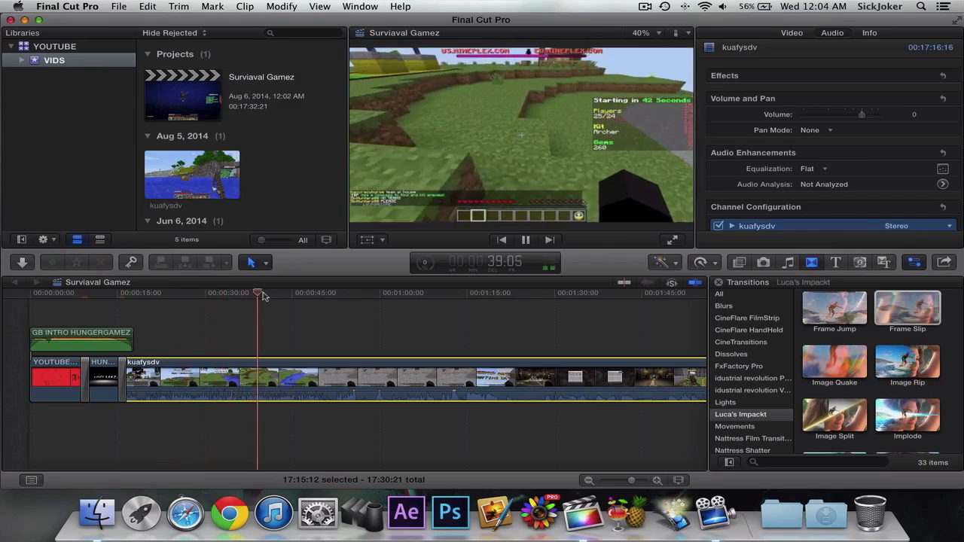
pyautogui.click(293, 294)
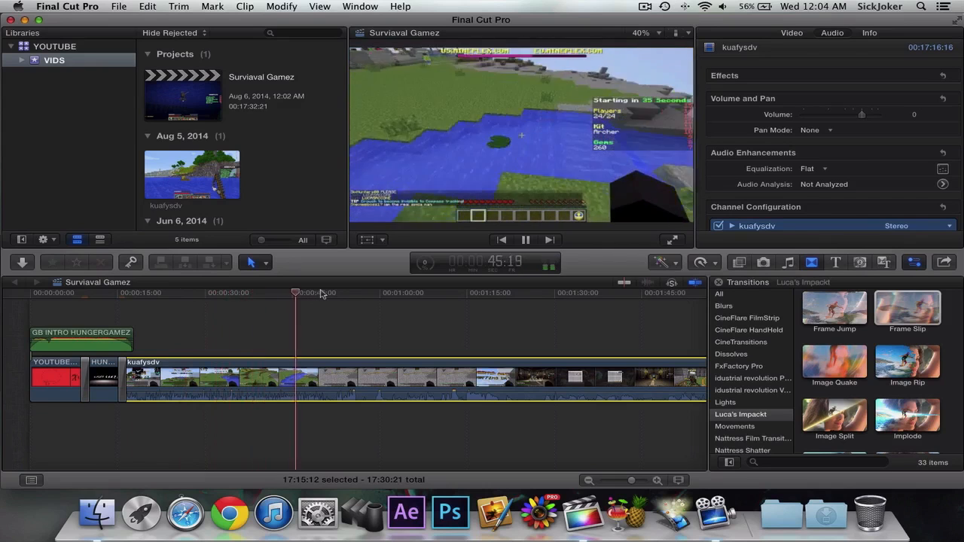
pyautogui.click(345, 294)
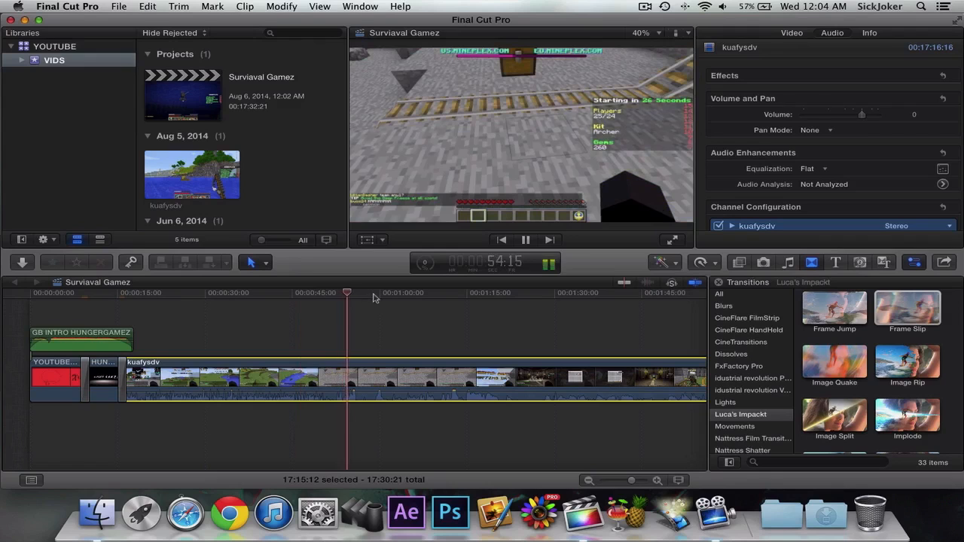
pyautogui.click(387, 295)
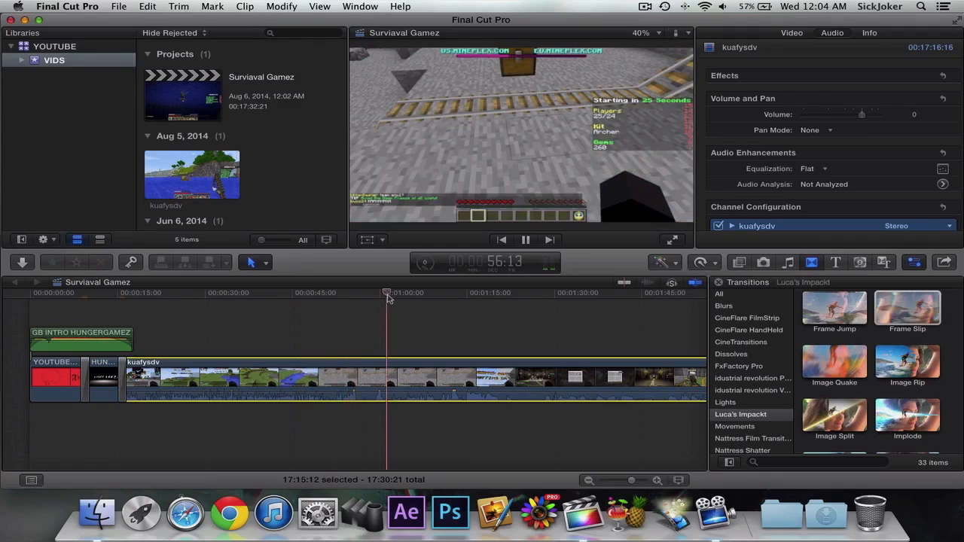
pyautogui.click(415, 295)
pyautogui.click(427, 295)
pyautogui.click(454, 295)
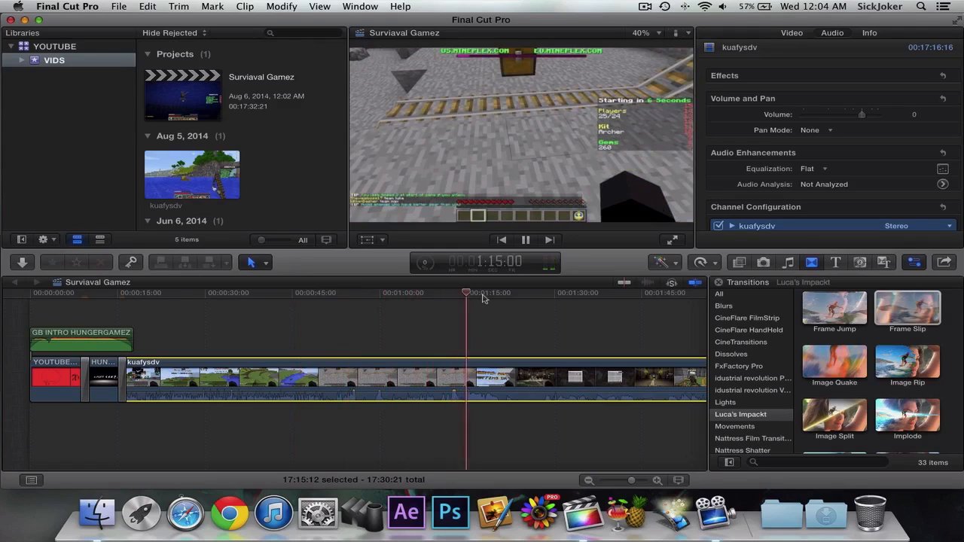
pyautogui.click(464, 295)
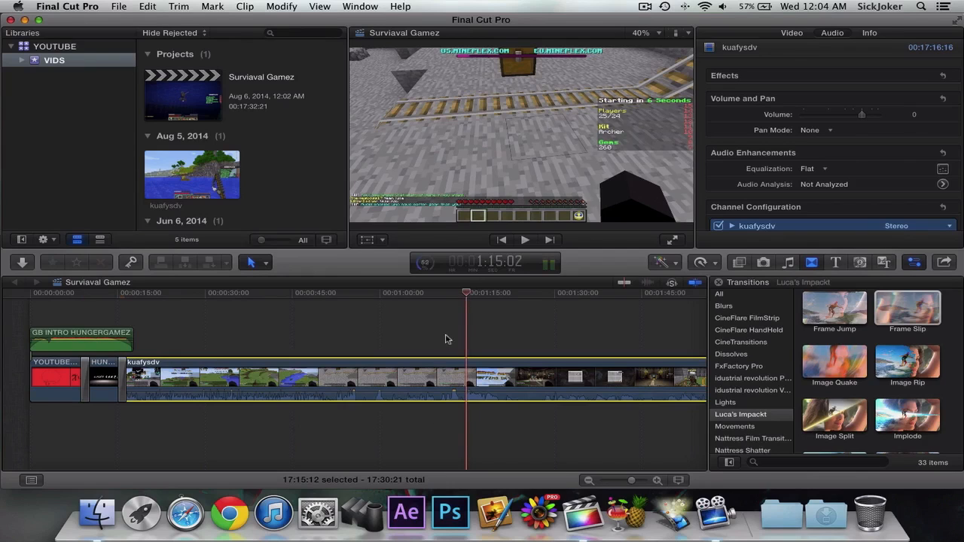
# Split the kuafysdv clip at the 1:15:02 playhead position with the Blade tool and return to the Select tool.
pyautogui.click(254, 262)
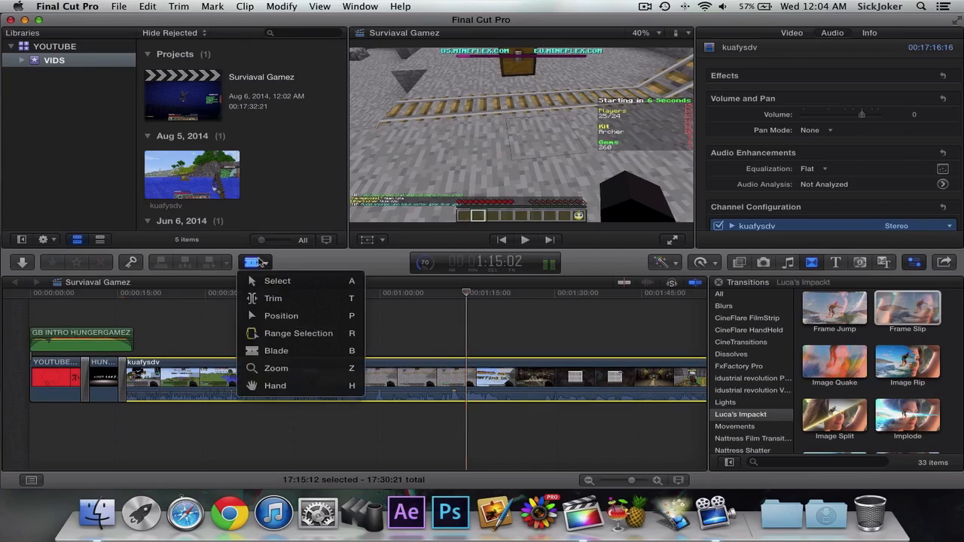
pyautogui.click(305, 351)
pyautogui.click(466, 381)
pyautogui.click(435, 426)
pyautogui.press('a')
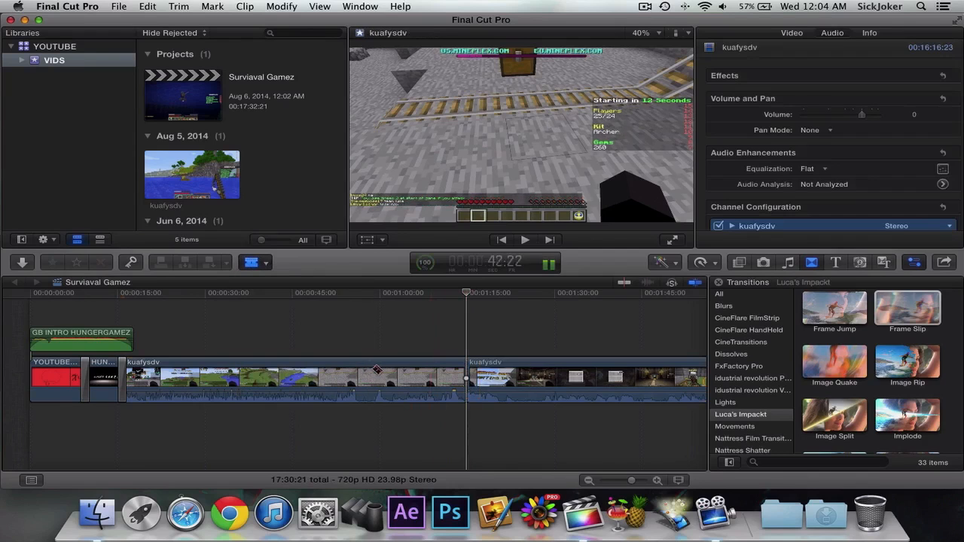
# Delete the pre-match portion of kuafysdv before the cut and play from the new join.
pyautogui.click(390, 378)
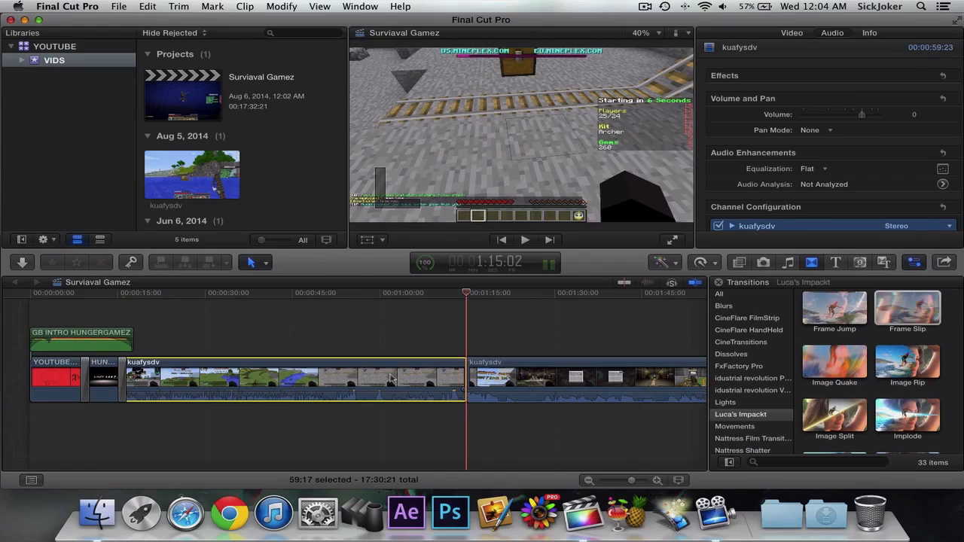
pyautogui.click(254, 262)
pyautogui.click(259, 277)
pyautogui.press('Delete')
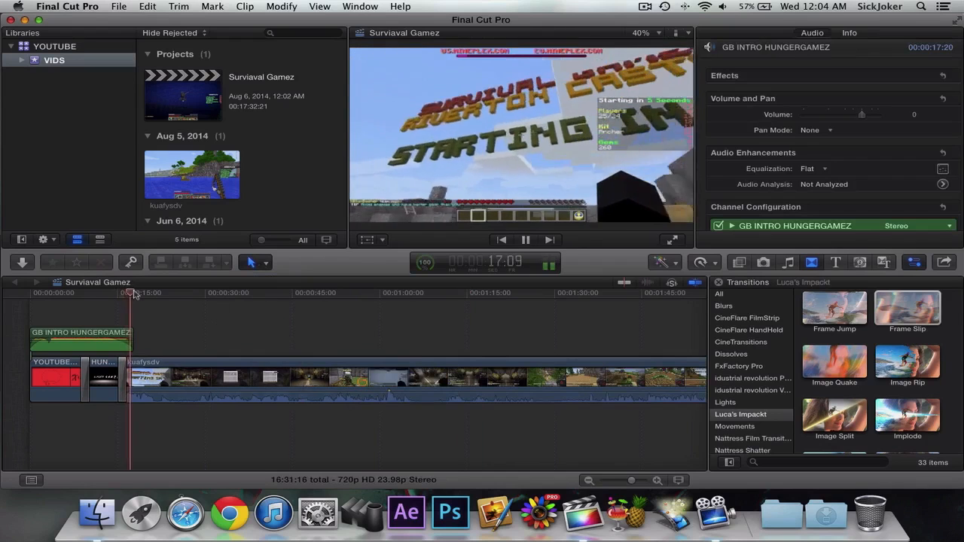
# Skim the rest of the kuafysdv footage for unwanted parts and play its closing seconds up to the clip's end.
pyautogui.hscroll(15, 387, 366)
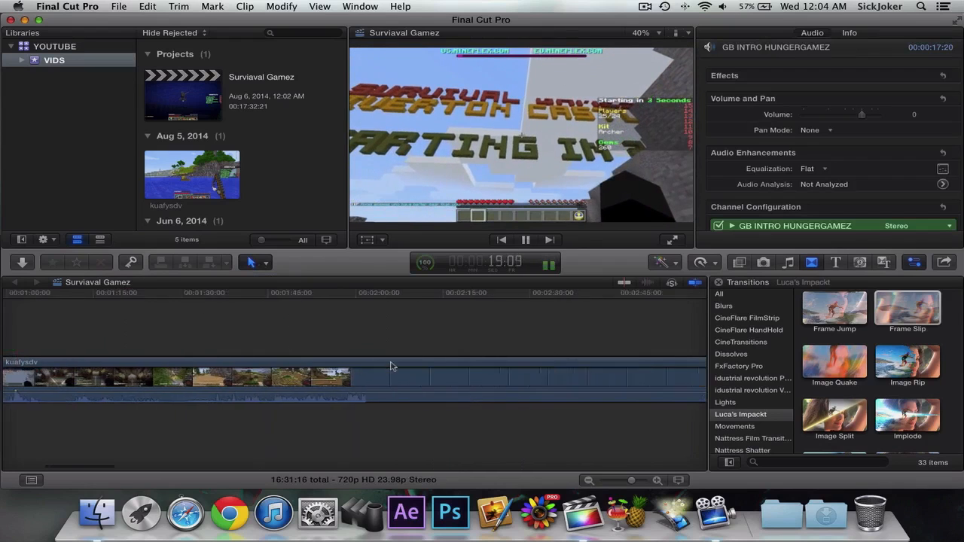
pyautogui.hscroll(6, 390, 366)
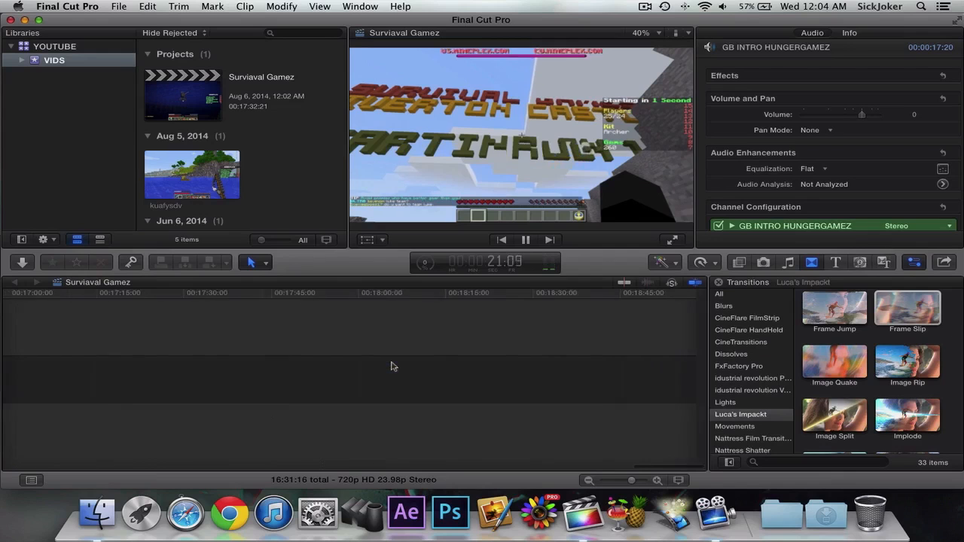
pyautogui.press('space')
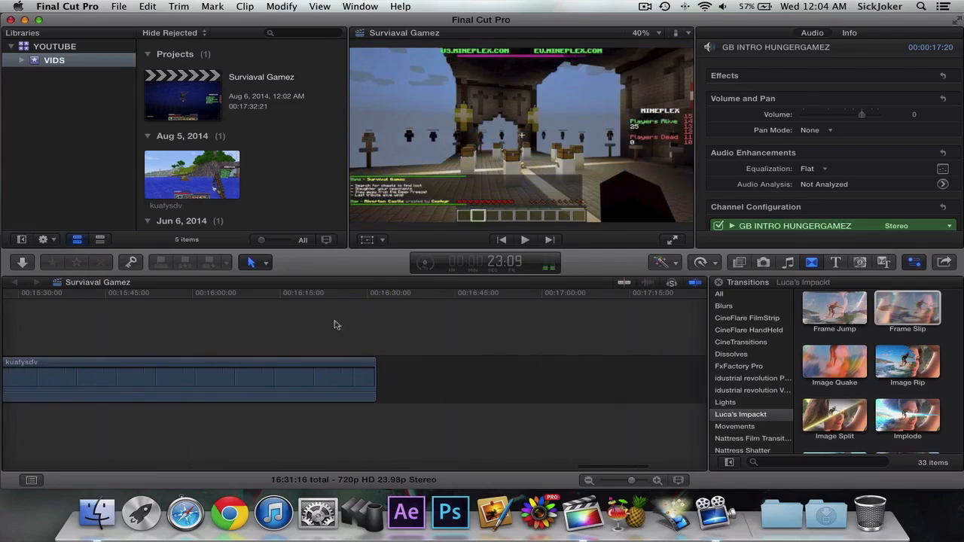
pyautogui.hscroll(-20, 336, 325)
pyautogui.hscroll(8, 455, 359)
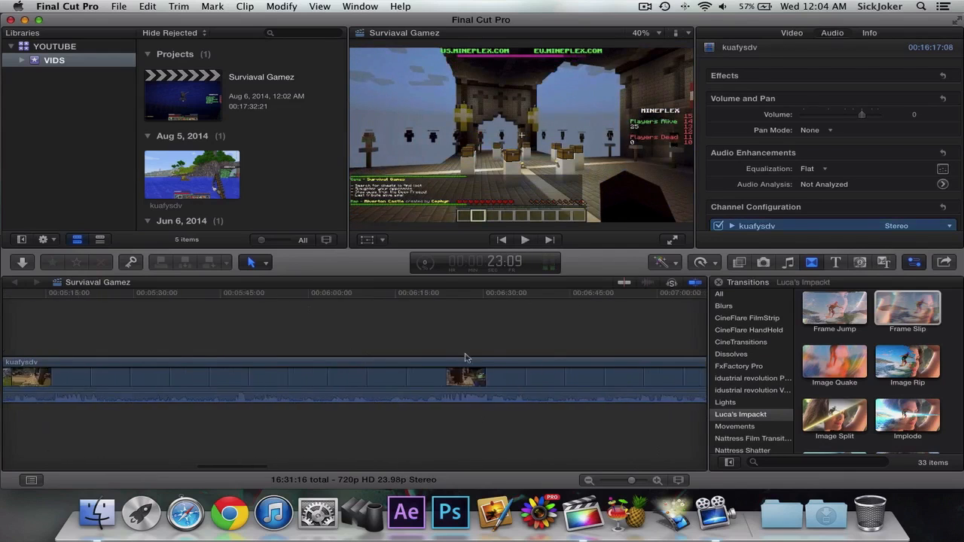
pyautogui.hscroll(4, 466, 357)
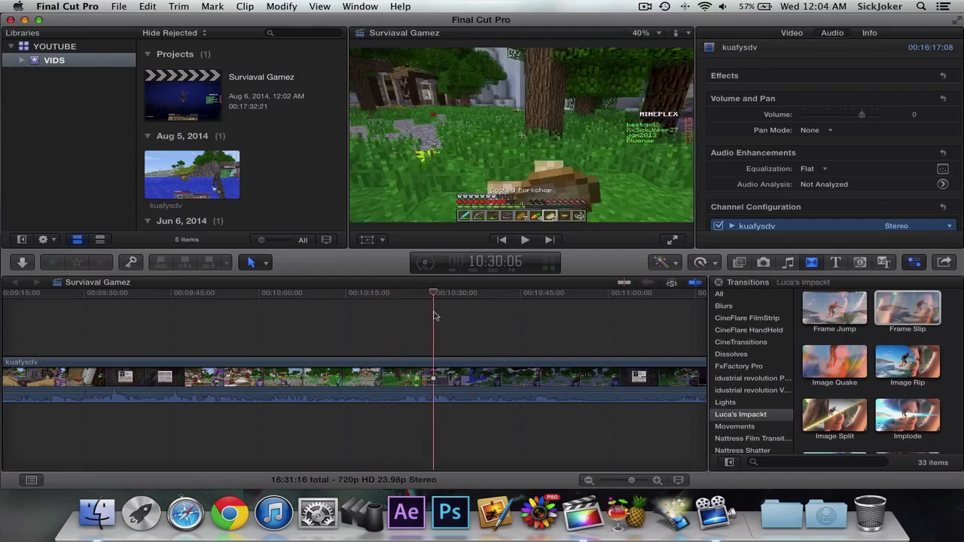
pyautogui.hscroll(4, 527, 305)
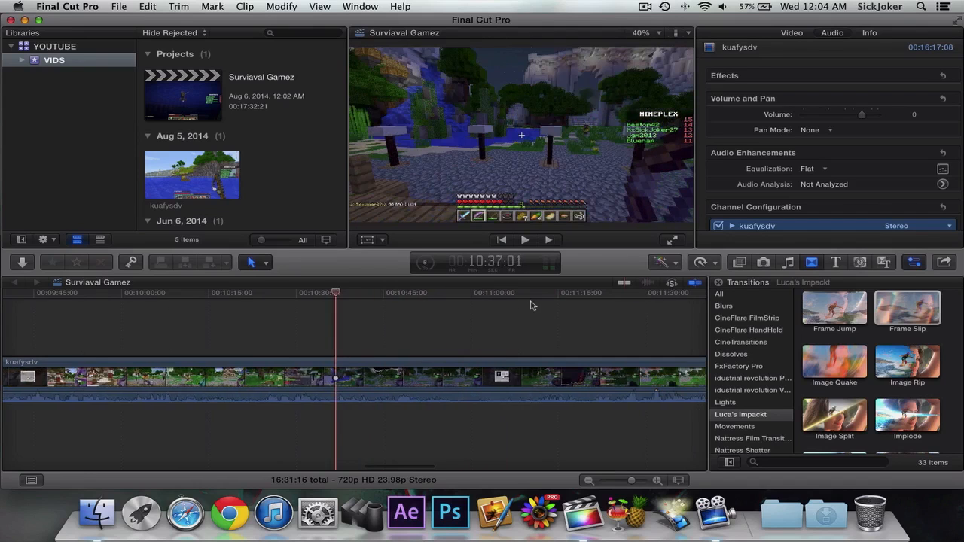
pyautogui.hscroll(10, 527, 305)
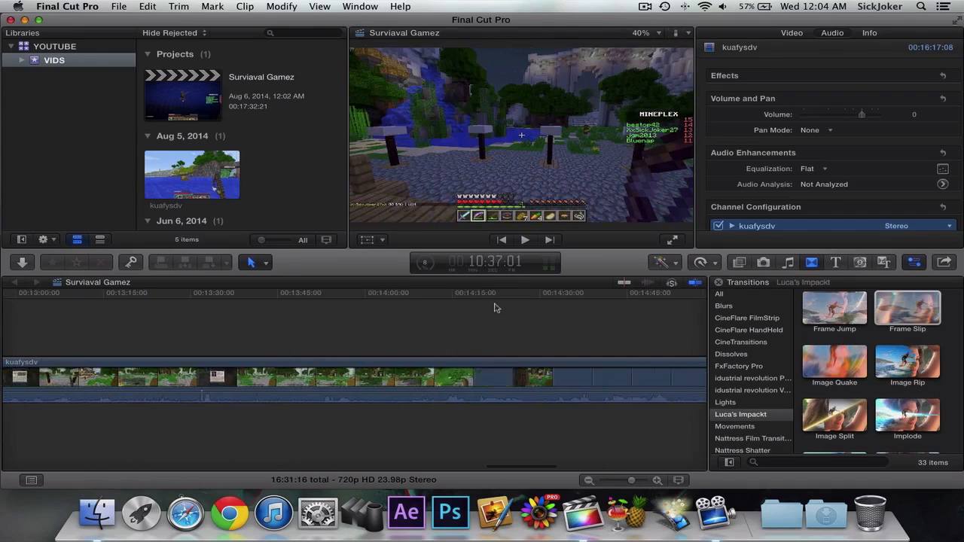
pyautogui.hscroll(6, 495, 307)
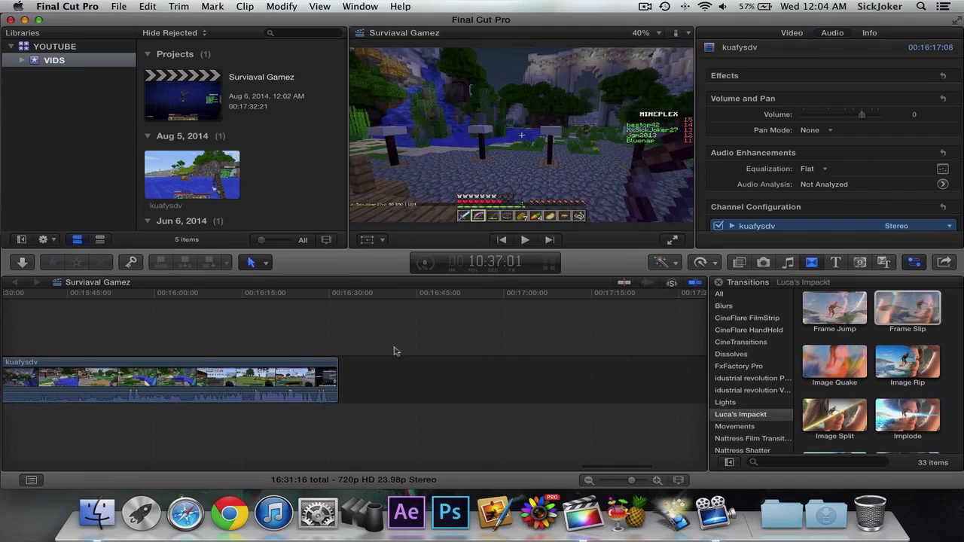
pyautogui.click(296, 297)
pyautogui.press('space')
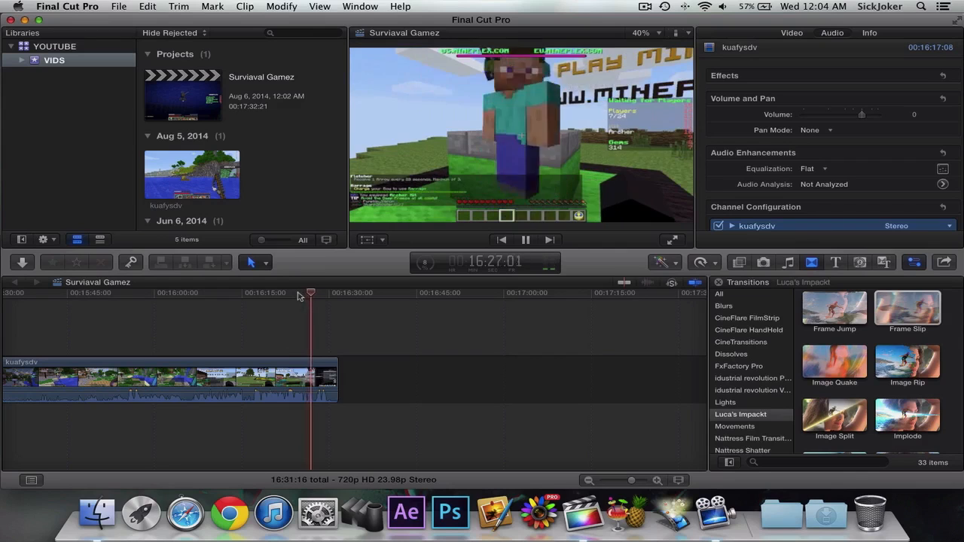
pyautogui.press('space')
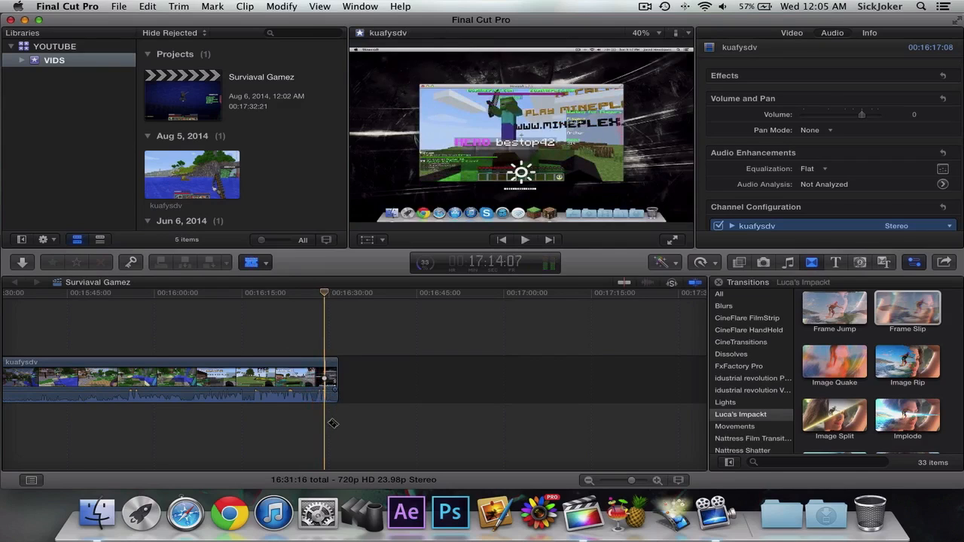
# Reopen Final Cut Pro and close the Hunger Gamez Finder window.
pyautogui.press('super+h')
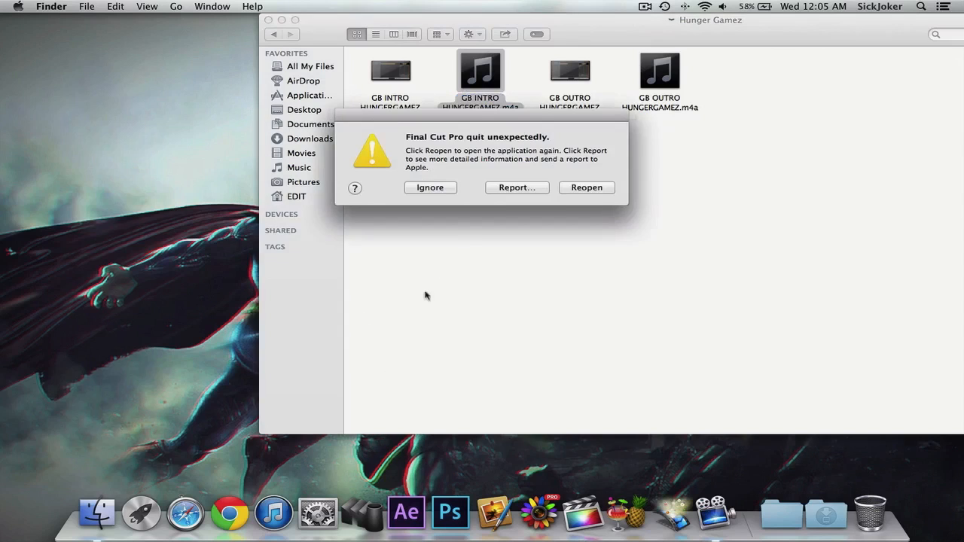
pyautogui.click(580, 189)
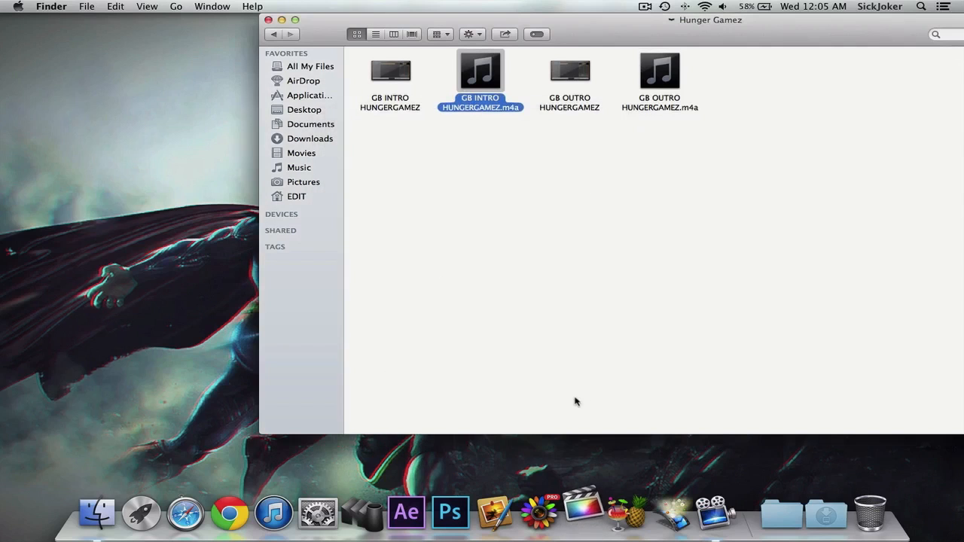
pyautogui.moveTo(654, 31); pyautogui.dragTo(644, 32)
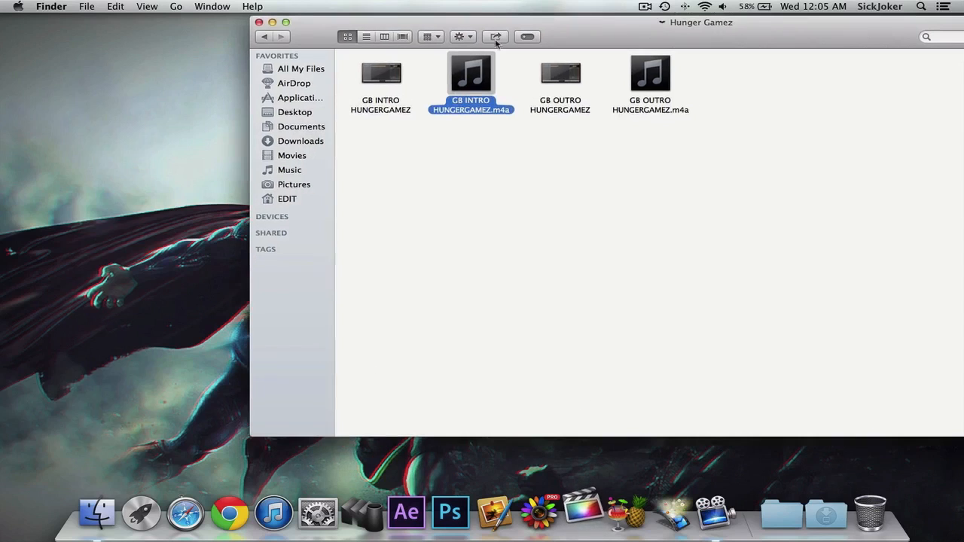
pyautogui.click(260, 21)
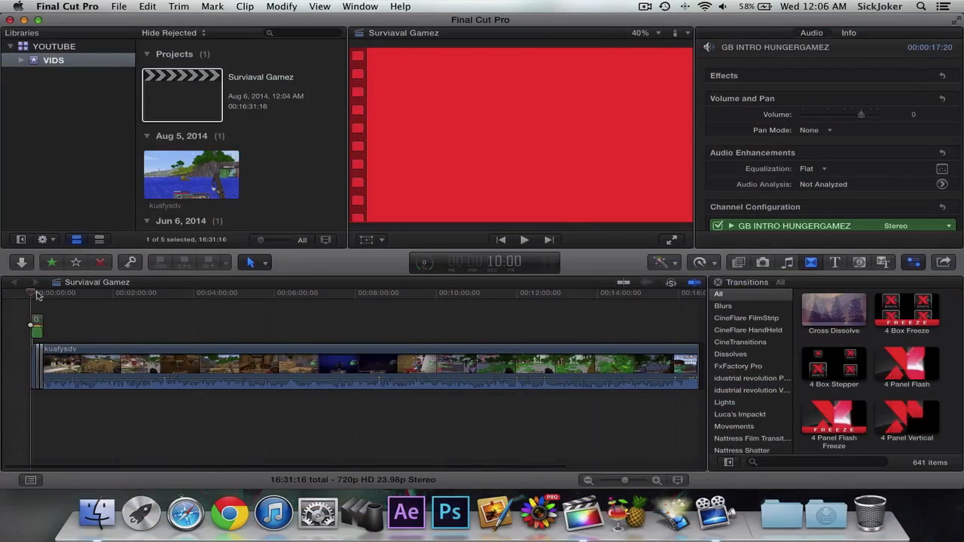
# Skim through the kuafysdv clip and place the playhead at its end, at 16:31:16.
pyautogui.moveTo(624, 480); pyautogui.dragTo(633, 481)
pyautogui.moveTo(37, 293); pyautogui.dragTo(383, 294)
pyautogui.hscroll(15, 467, 347)
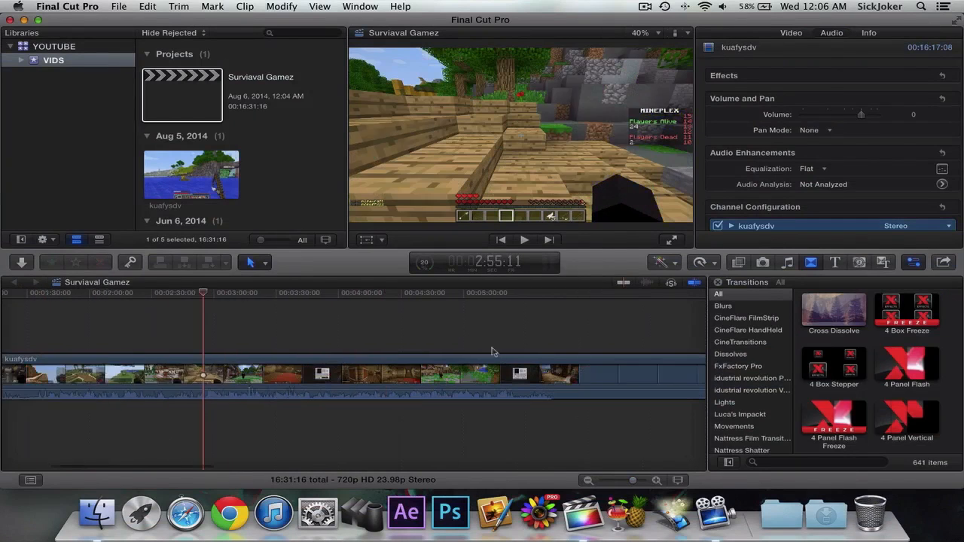
pyautogui.moveTo(479, 294); pyautogui.dragTo(502, 295)
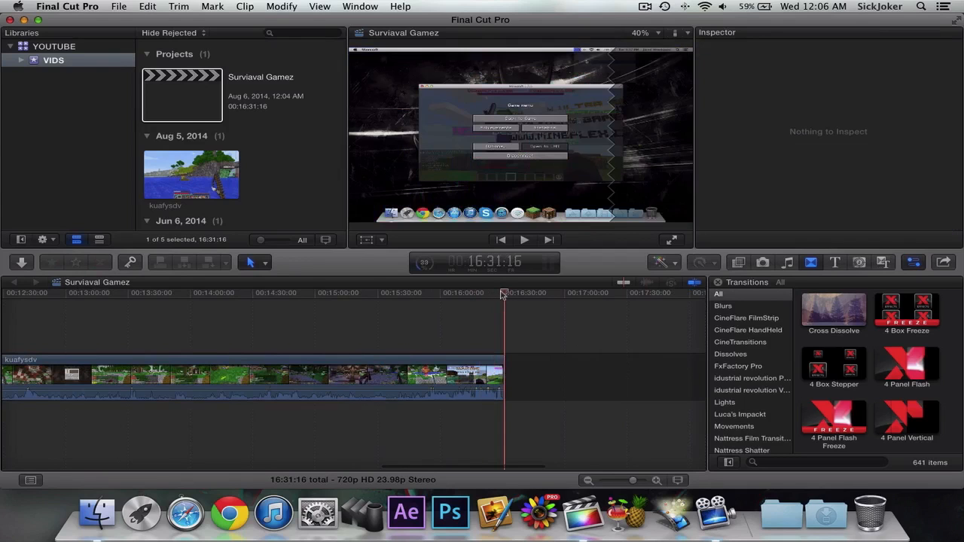
pyautogui.scroll(-10, 273, 170)
# Add OUTRO MINIGAMEZ.mov from the INTRO'S/ OUTRO'S folder inside STUFF to the timeline directly after the kuafysdv clip.
pyautogui.moveTo(436, 23); pyautogui.dragTo(159, 62)
pyautogui.doubleClick(795, 49)
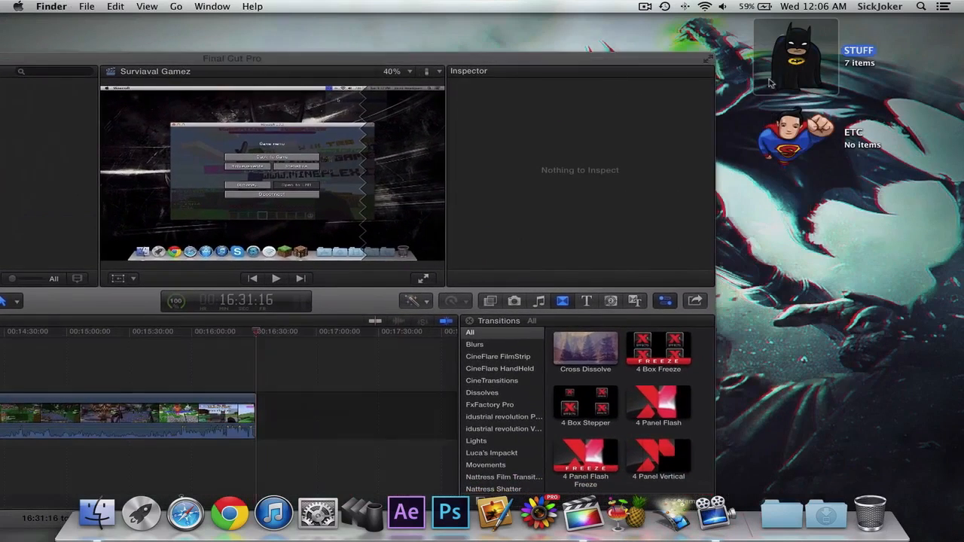
pyautogui.moveTo(441, 38); pyautogui.dragTo(623, 38)
pyautogui.doubleClick(452, 197)
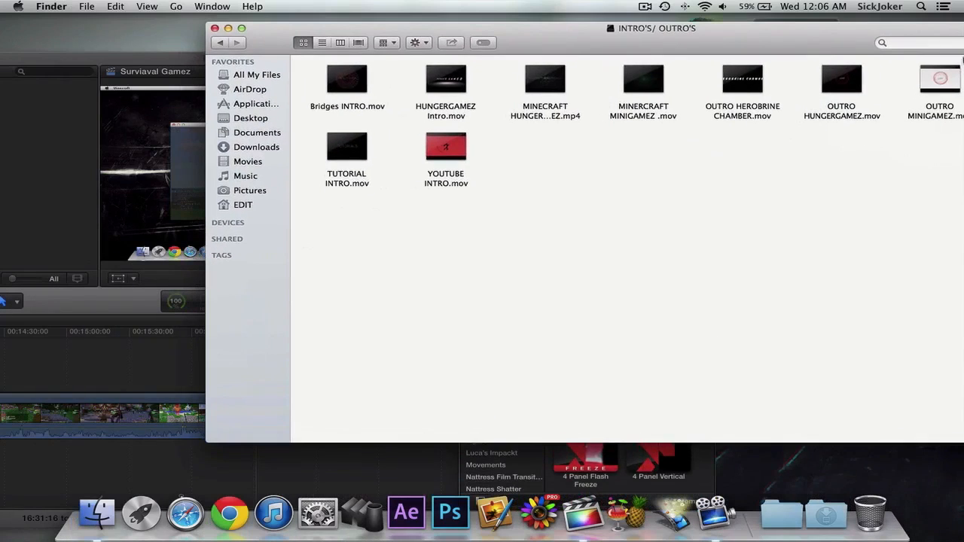
pyautogui.moveTo(952, 80); pyautogui.dragTo(321, 469)
pyautogui.click(467, 31)
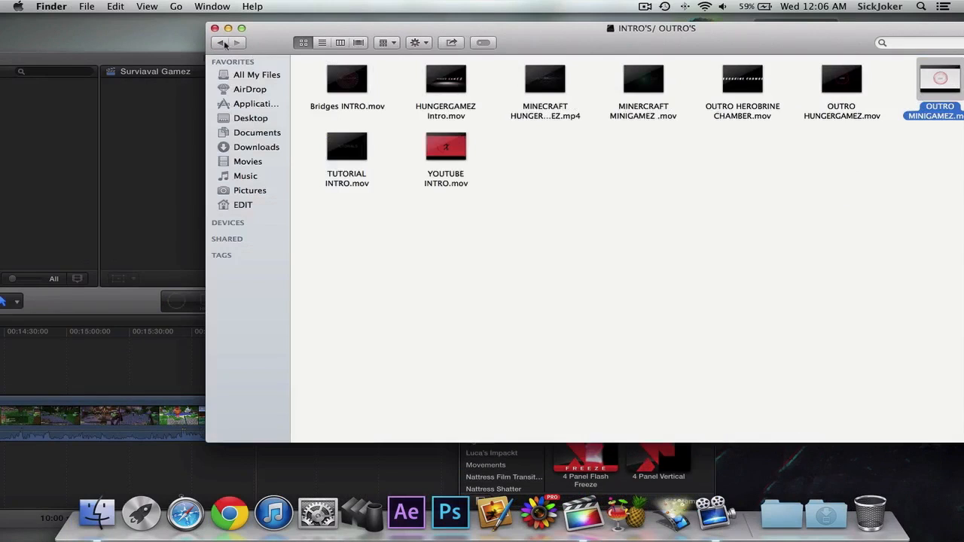
# Connect GB OUTRO HUNGERGAMEZ.m4a from the Hunger Gamez songs folder above the start of OUTRO MINIGAMEZ, close the folder and restore the editor window's position.
pyautogui.click(224, 43)
pyautogui.click(729, 194)
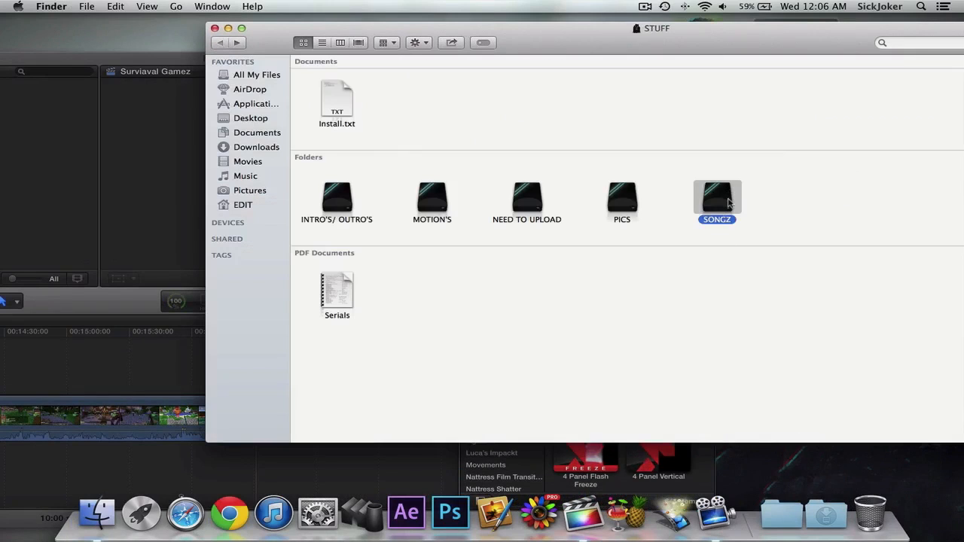
pyautogui.doubleClick(729, 202)
pyautogui.doubleClick(370, 325)
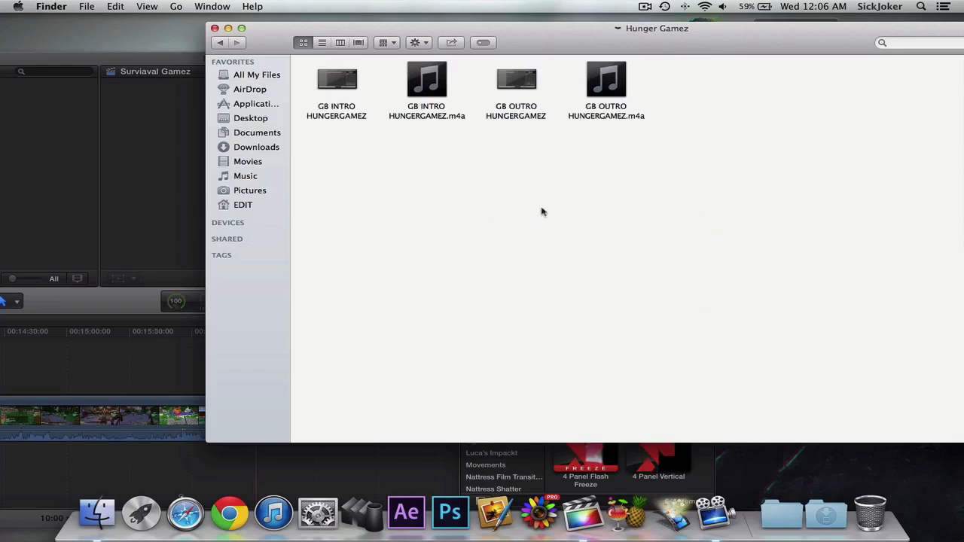
pyautogui.moveTo(548, 28); pyautogui.dragTo(899, 20)
pyautogui.moveTo(950, 71); pyautogui.dragTo(257, 355)
pyautogui.click(595, 25)
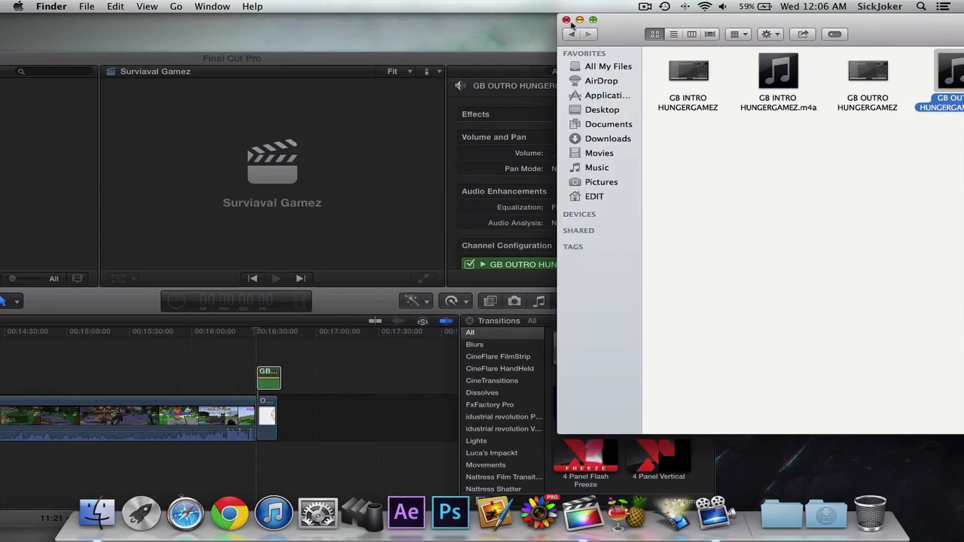
pyautogui.click(566, 20)
pyautogui.moveTo(421, 61); pyautogui.dragTo(667, 8)
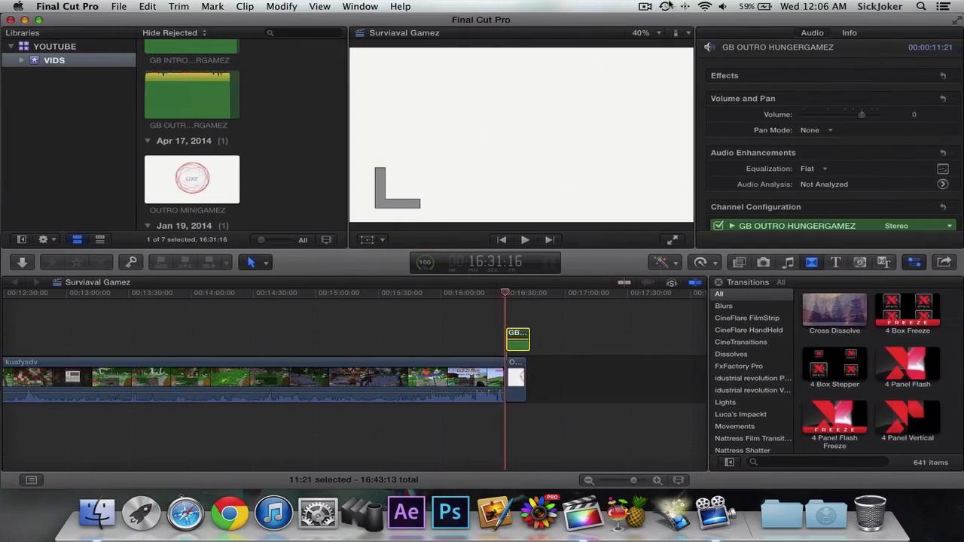
# Add a Bloom transition from the Lights category between the kuafysdv clip and OUTRO MINIGAMEZ, accepting the overlap.
pyautogui.moveTo(636, 479); pyautogui.dragTo(641, 480)
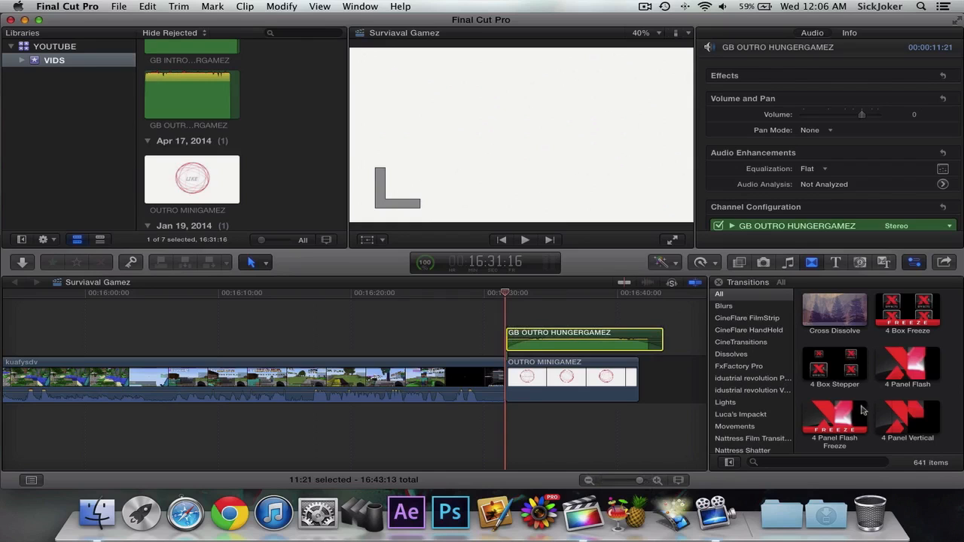
pyautogui.click(742, 342)
pyautogui.click(747, 365)
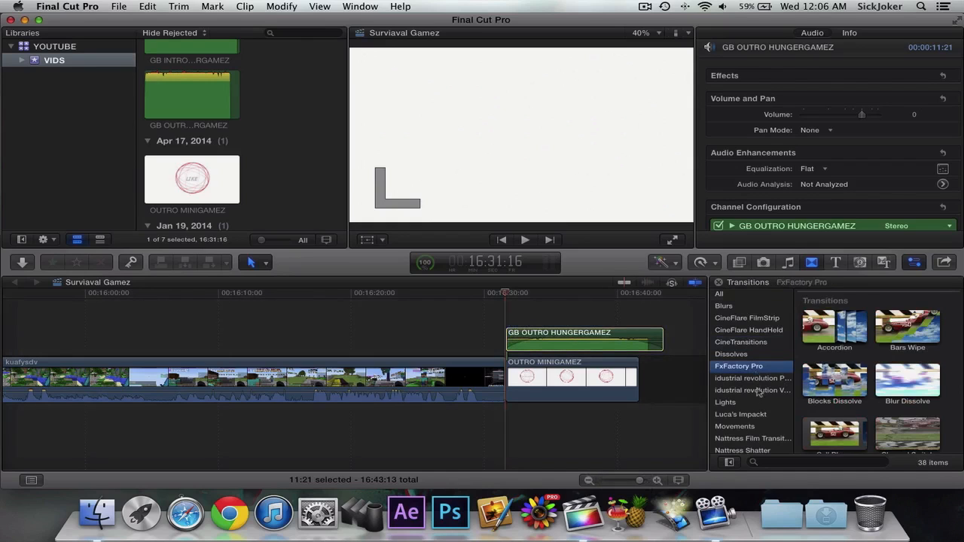
pyautogui.click(749, 402)
pyautogui.click(745, 415)
pyautogui.click(750, 402)
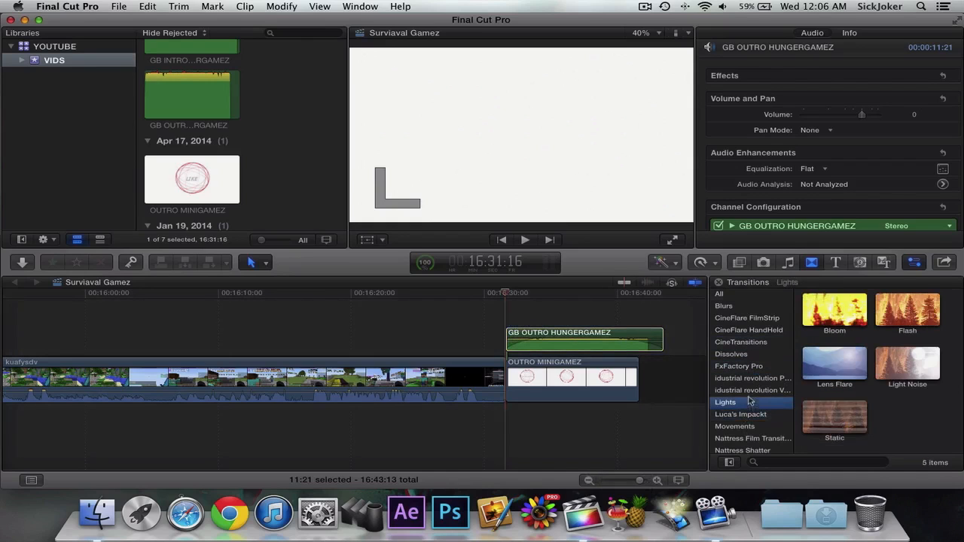
pyautogui.moveTo(866, 311); pyautogui.dragTo(506, 383)
pyautogui.press('Return')
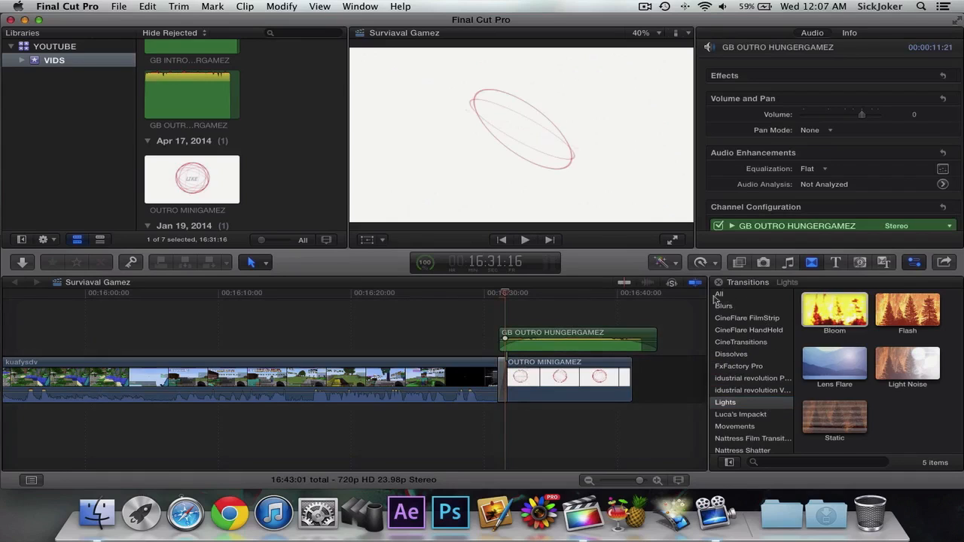
# Search all transitions for "rippl" and add the Ripple transition at the end of OUTRO MINIGAMEZ.
pyautogui.click(720, 295)
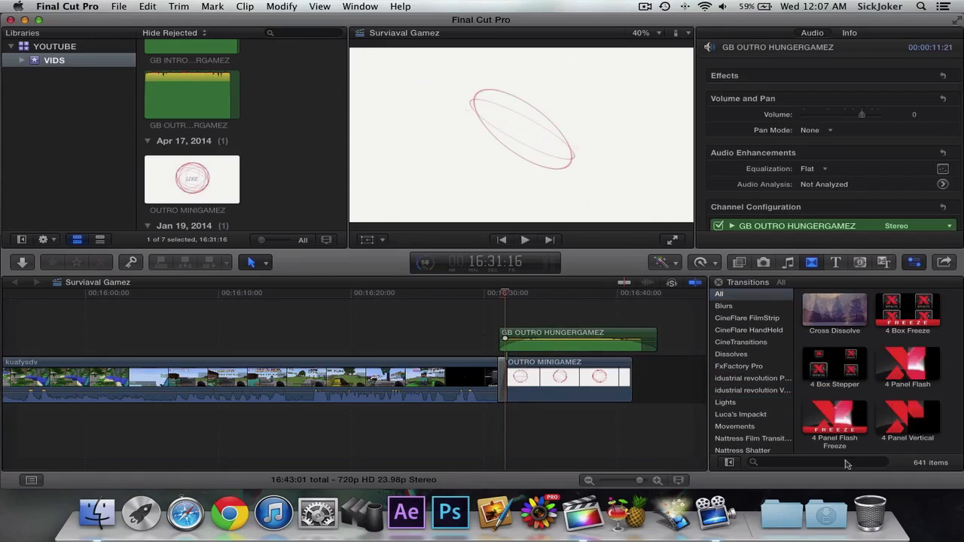
pyautogui.write('rippl')
pyautogui.moveTo(834, 310); pyautogui.dragTo(628, 369)
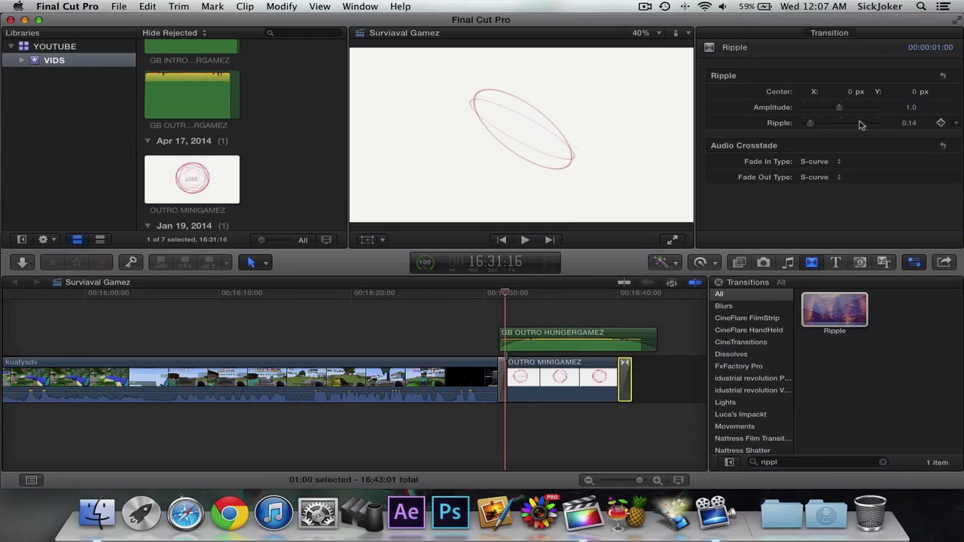
# Set the Ripple transition's Ripple value to 0.5 and play the end of the outro.
pyautogui.click(911, 124)
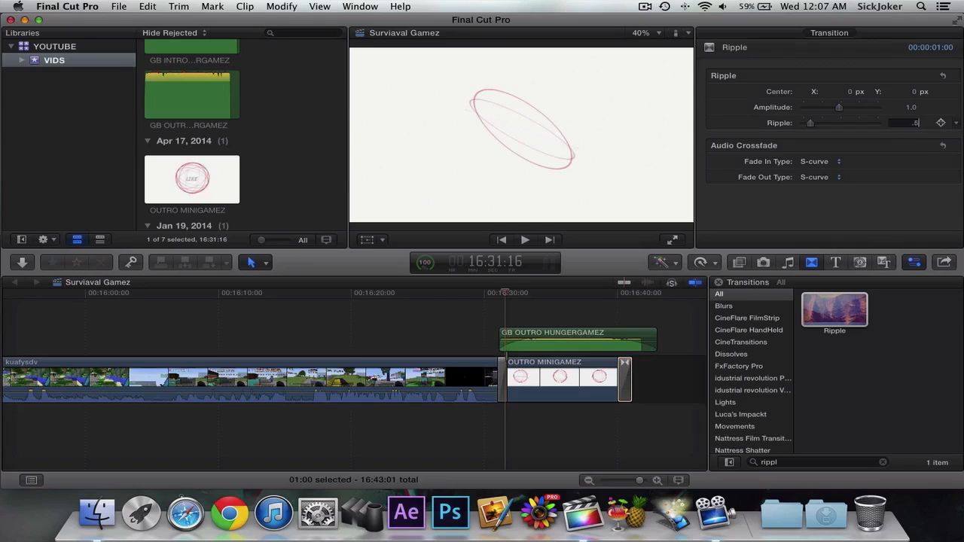
pyautogui.click(614, 293)
pyautogui.press('space')
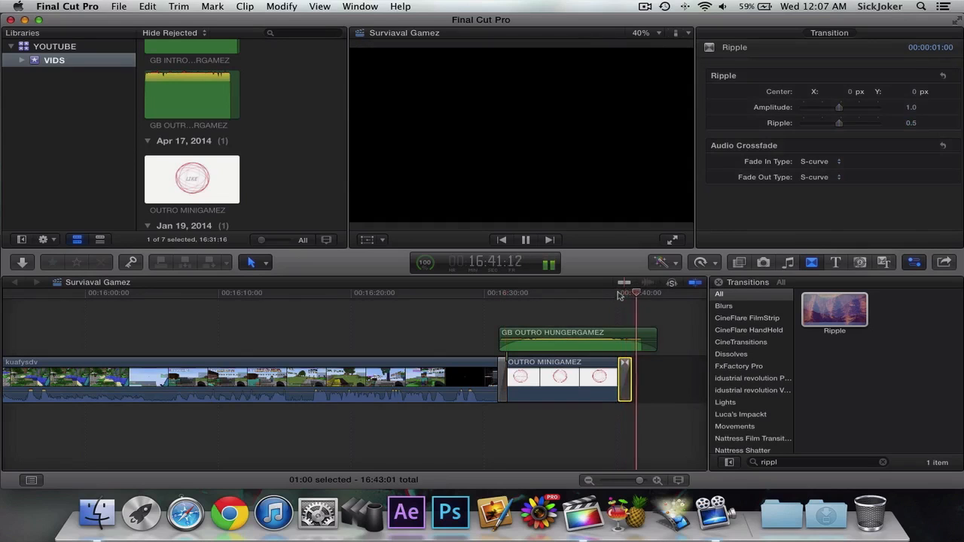
# Play the gameplay footage around 00:14:00 and apply Balance Color to the kuafysdv clip.
pyautogui.hscroll(3, 256, 352)
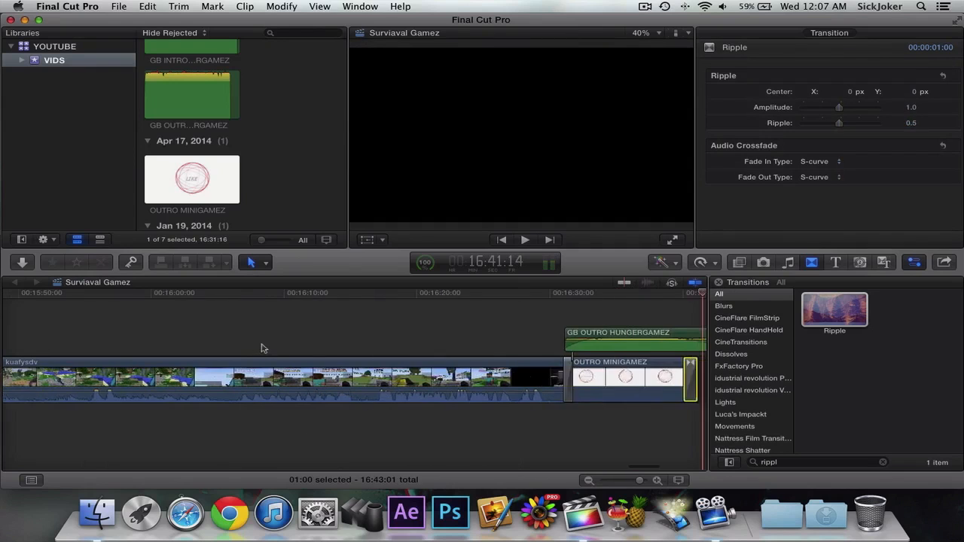
pyautogui.hscroll(-15, 271, 347)
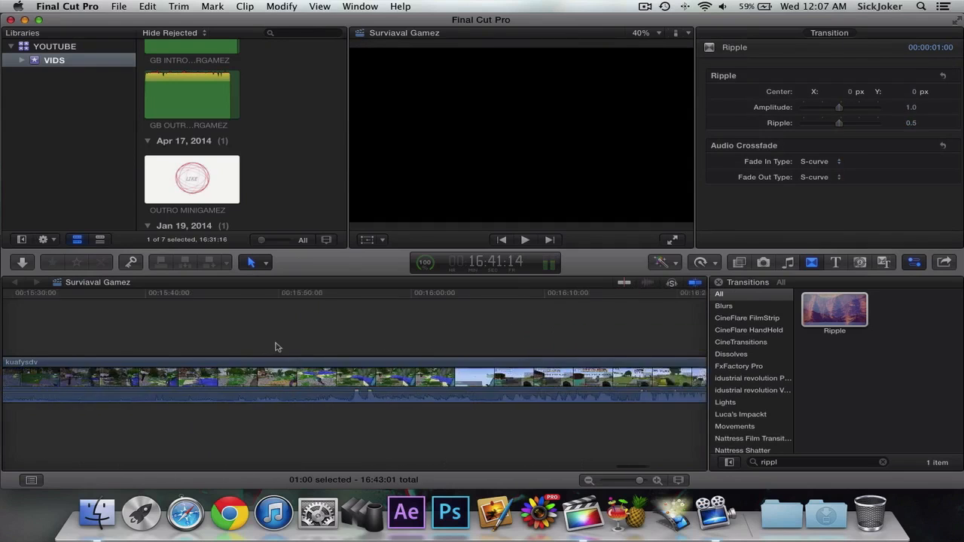
pyautogui.hscroll(-5, 275, 343)
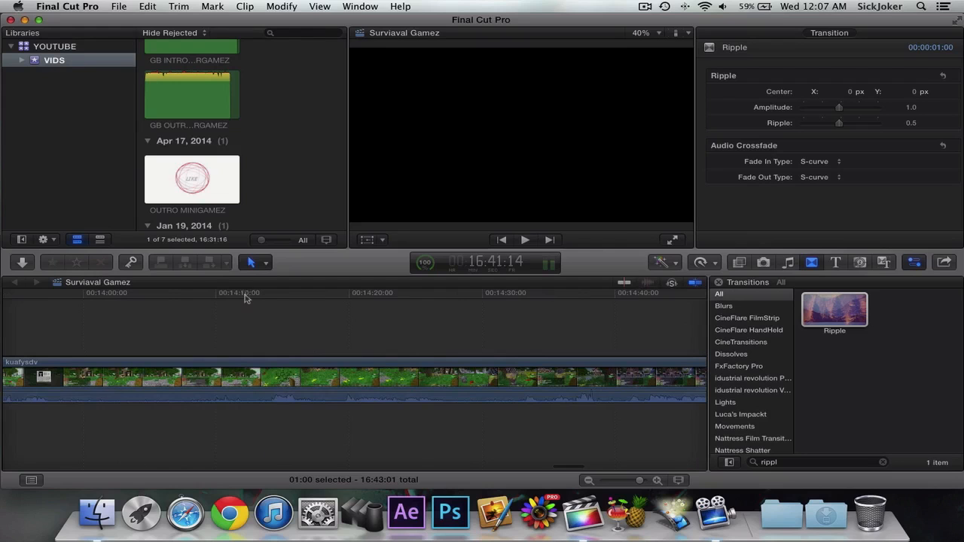
pyautogui.press('space')
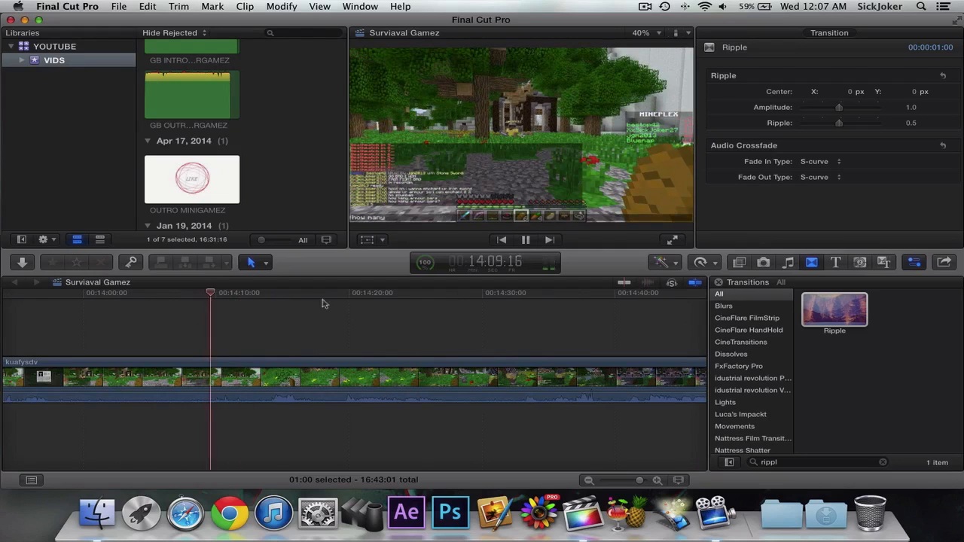
pyautogui.click(103, 294)
pyautogui.press('space')
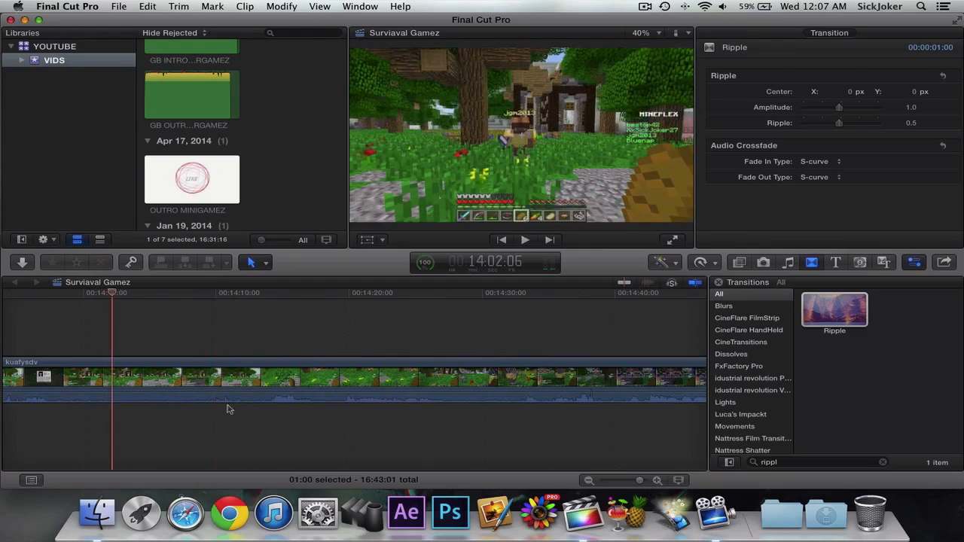
pyautogui.click(288, 382)
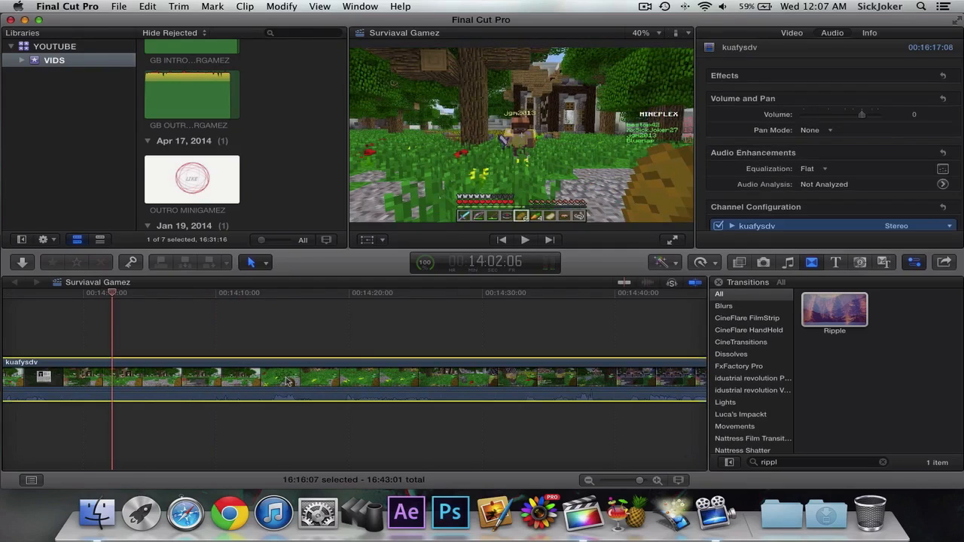
pyautogui.click(661, 263)
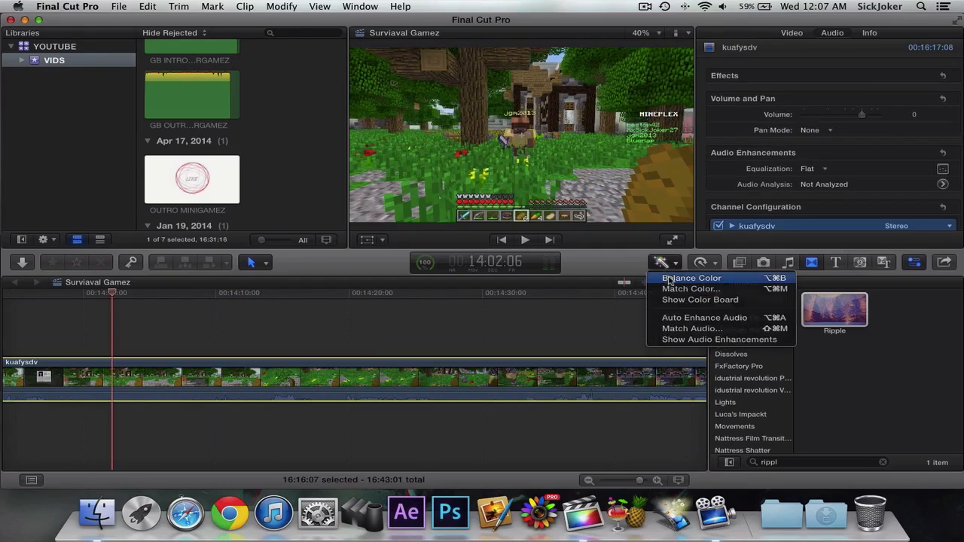
pyautogui.click(667, 278)
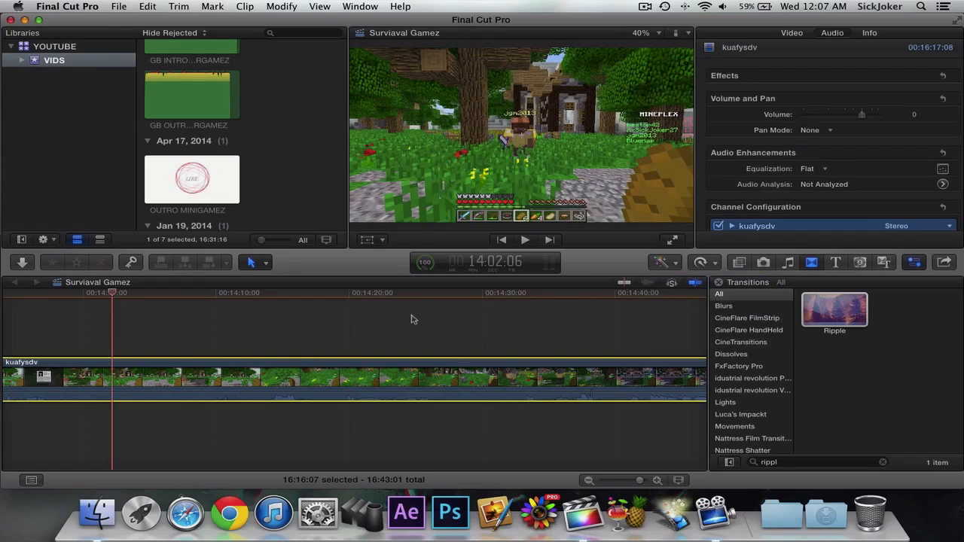
# Look through the color-balanced kuafysdv clip back toward its beginning, bring the whole project into the timeline view and deselect the clip.
pyautogui.hscroll(-15, 411, 319)
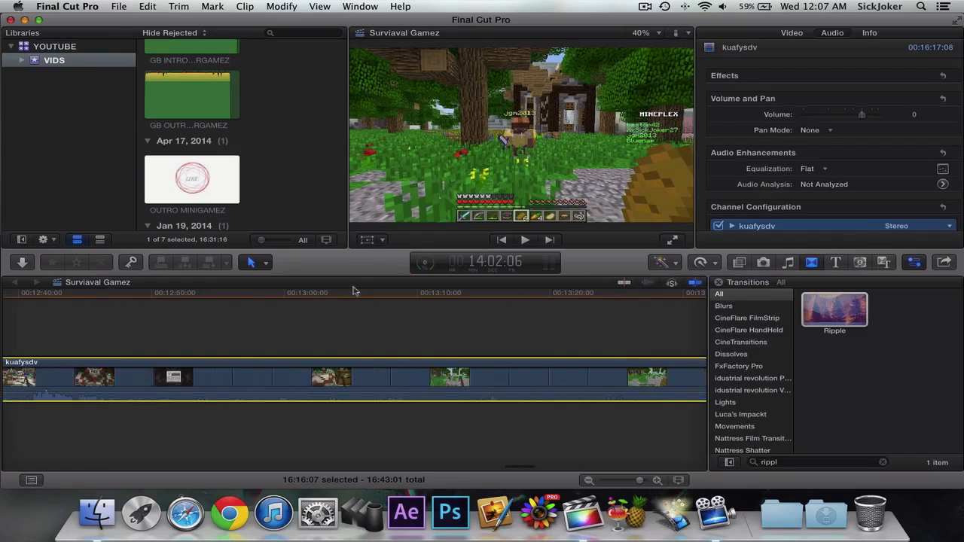
pyautogui.hscroll(-15, 274, 301)
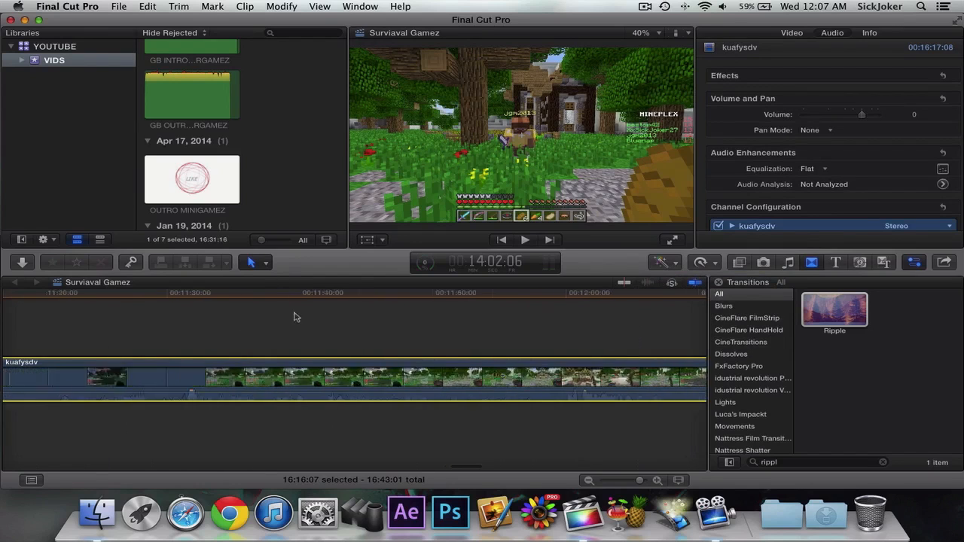
pyautogui.hscroll(-3, 239, 318)
pyautogui.moveTo(231, 295); pyautogui.dragTo(245, 296)
pyautogui.hscroll(-5, 200, 317)
pyautogui.hscroll(-20, 214, 311)
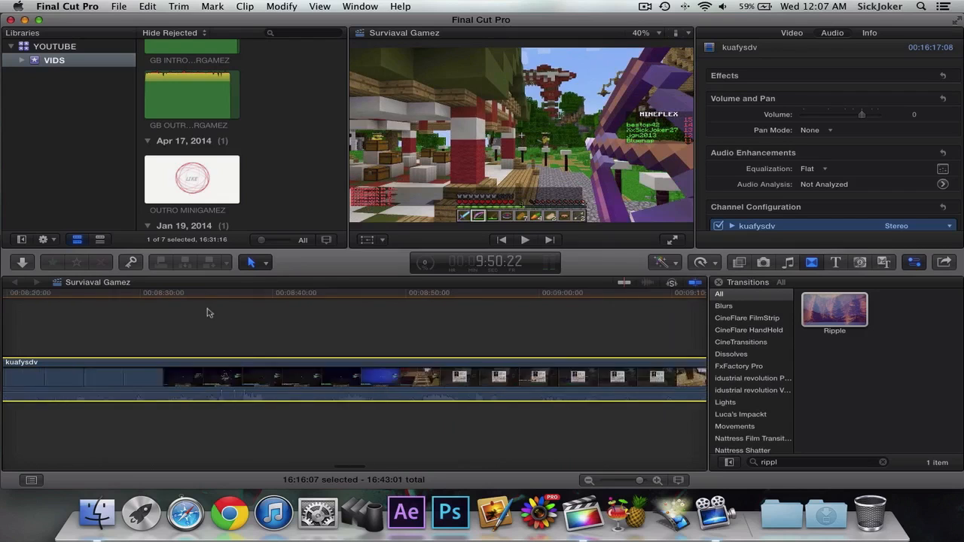
pyautogui.hscroll(-20, 190, 318)
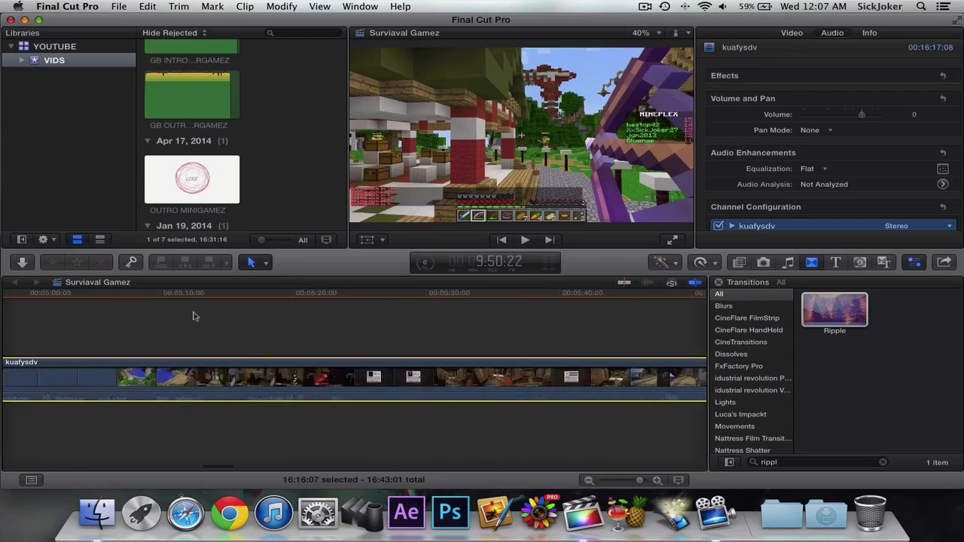
pyautogui.click(625, 481)
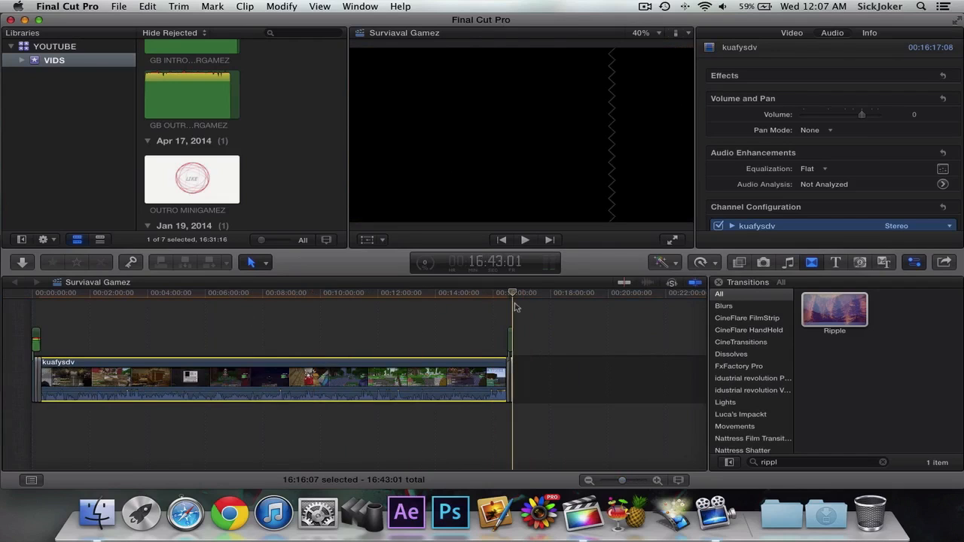
pyautogui.click(586, 408)
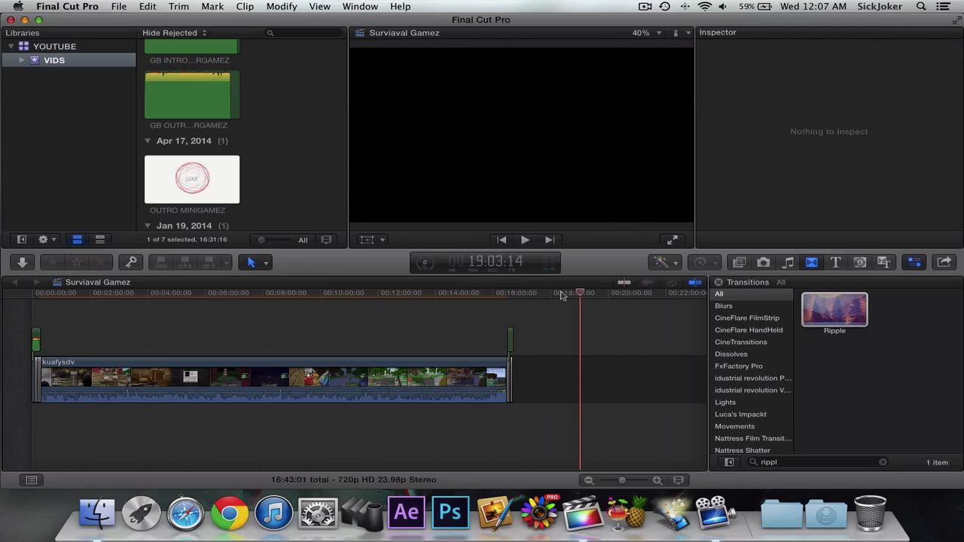
# Start a Master File export of the Surviaval Gamez project with Video and Audio format and the H.264 video codec.
pyautogui.press('super+e')
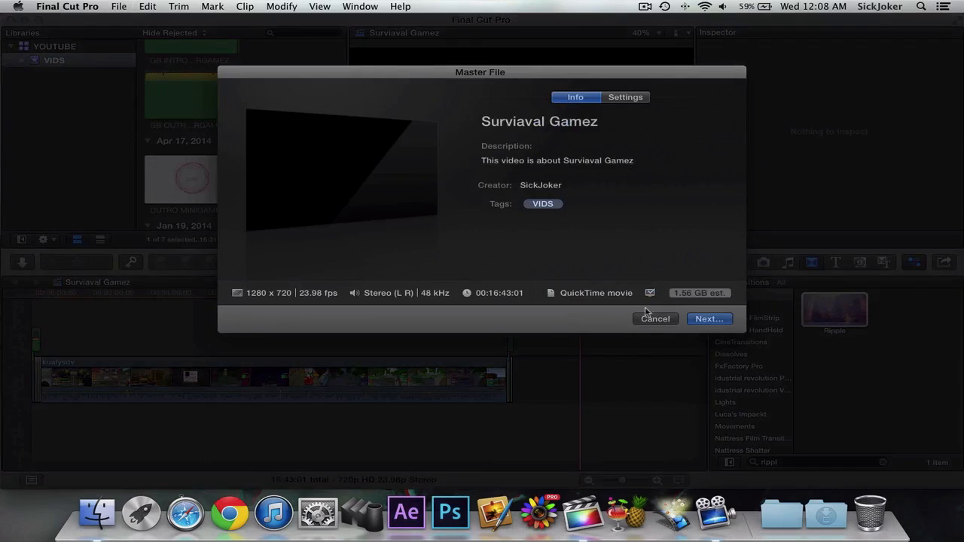
pyautogui.click(648, 321)
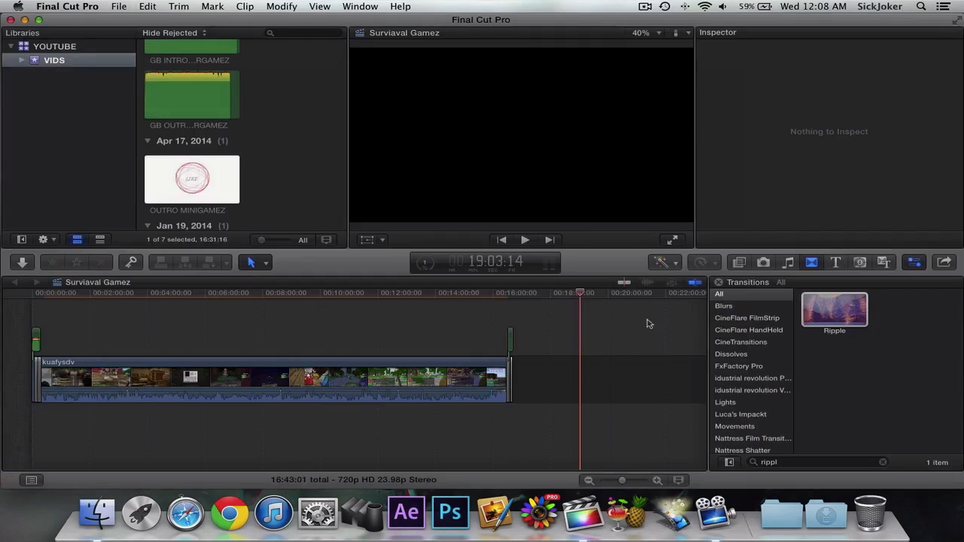
pyautogui.click(120, 6)
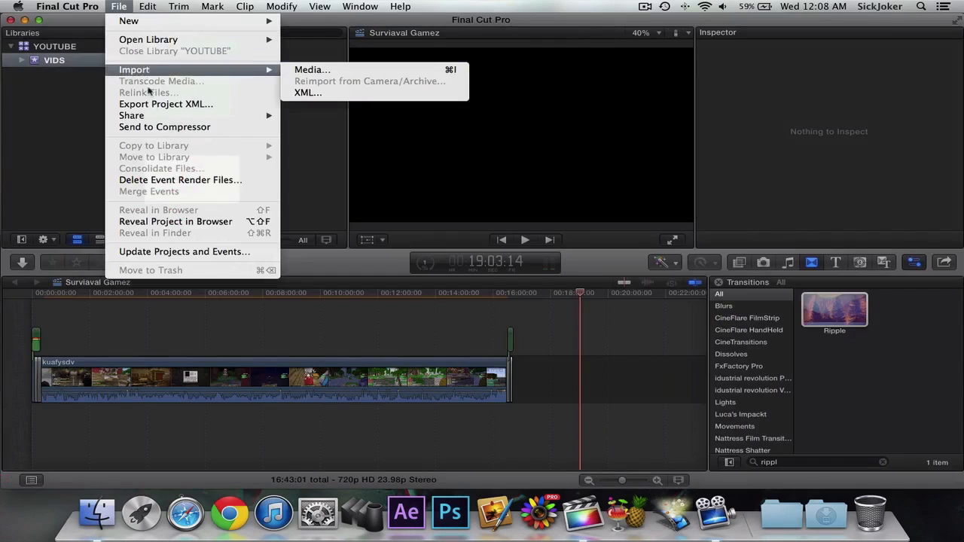
pyautogui.moveTo(171, 115)
pyautogui.click(337, 127)
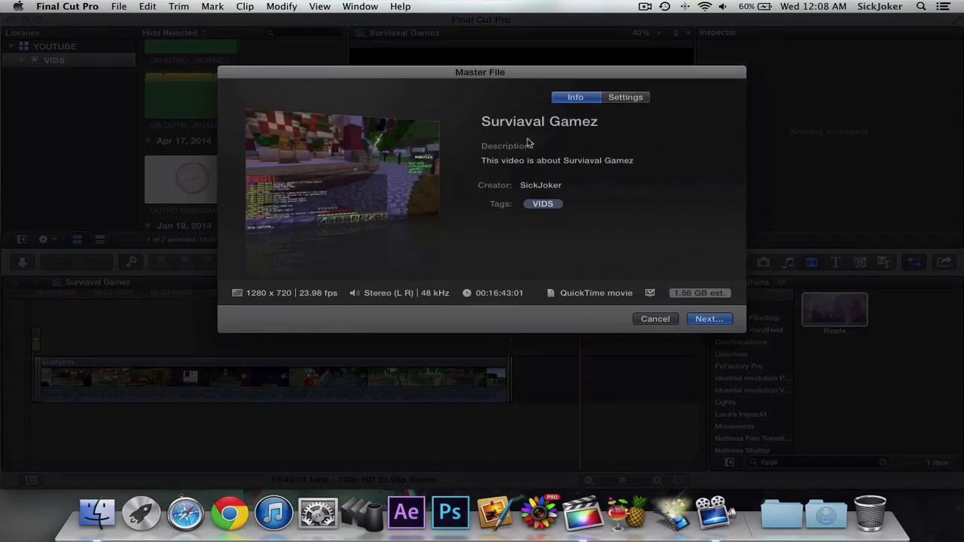
pyautogui.click(635, 99)
pyautogui.click(602, 170)
pyautogui.click(602, 170)
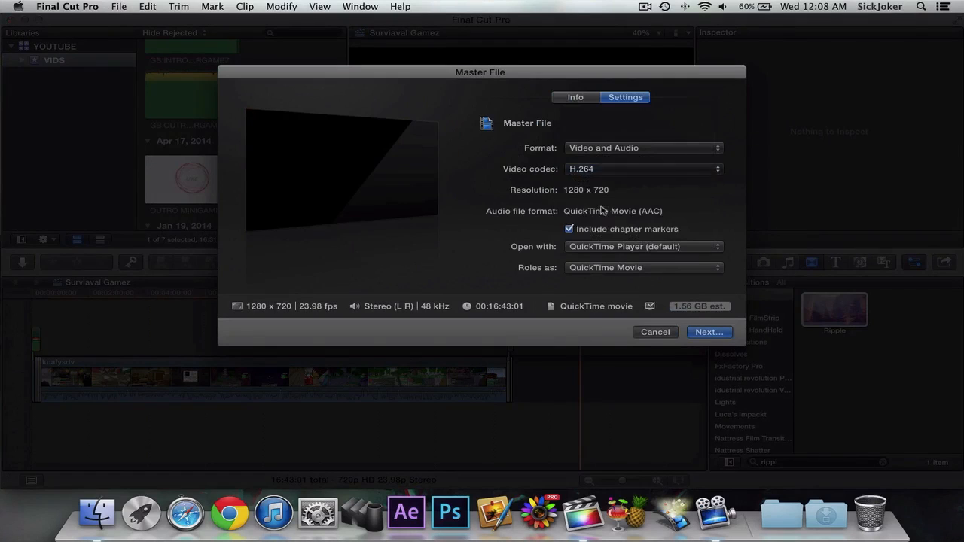
# Save the master file as Surviaval Gamez on the Desktop.
pyautogui.click(709, 333)
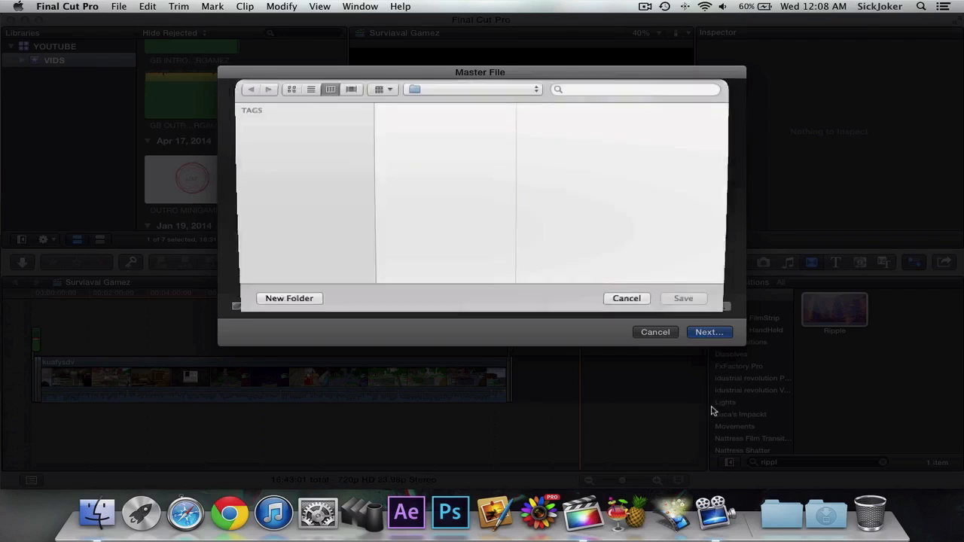
pyautogui.click(630, 225)
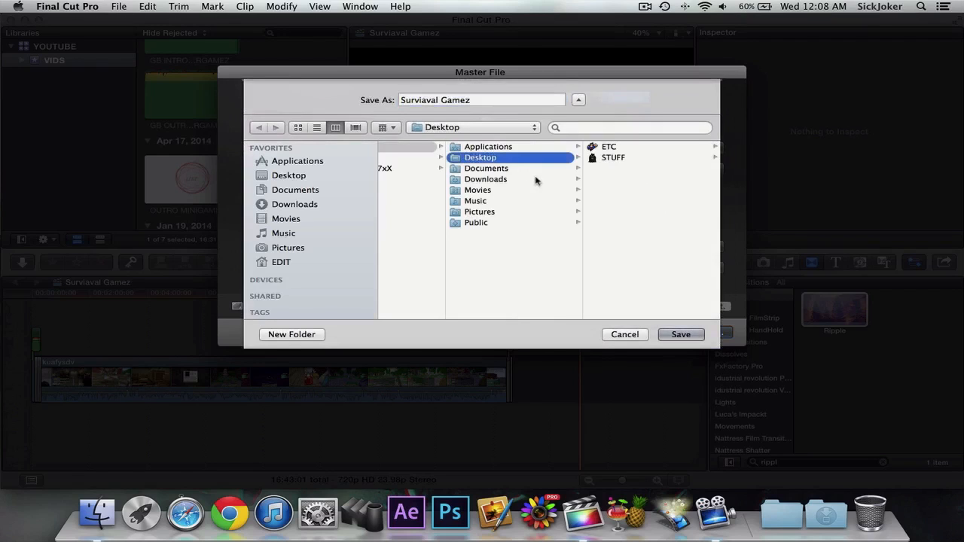
pyautogui.click(680, 334)
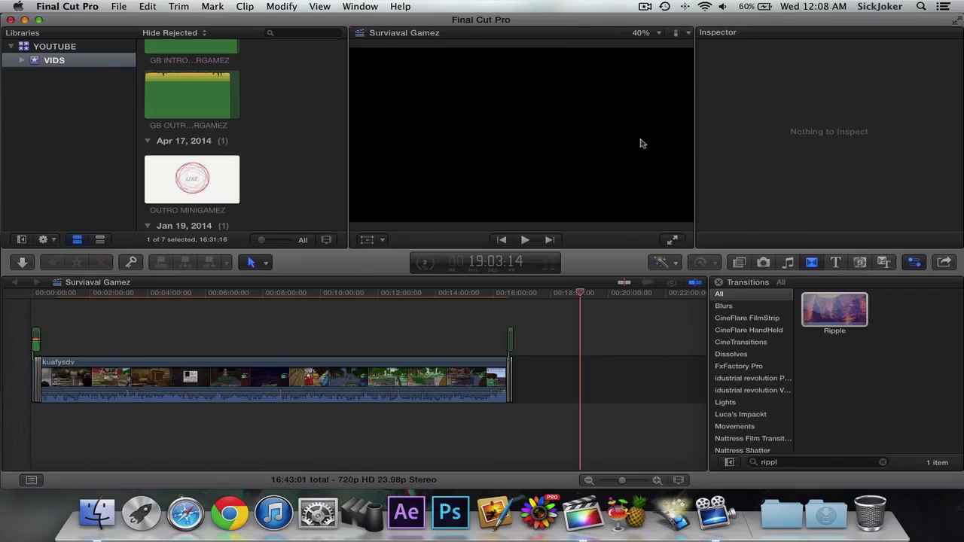
# Check the sharing progress of the export in Background Tasks and close that window.
pyautogui.press('super+9')
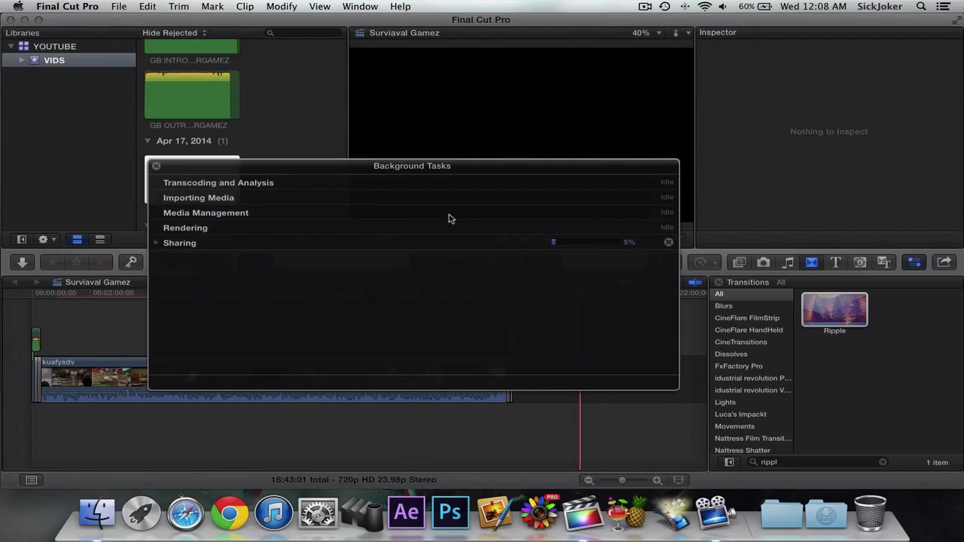
pyautogui.click(156, 166)
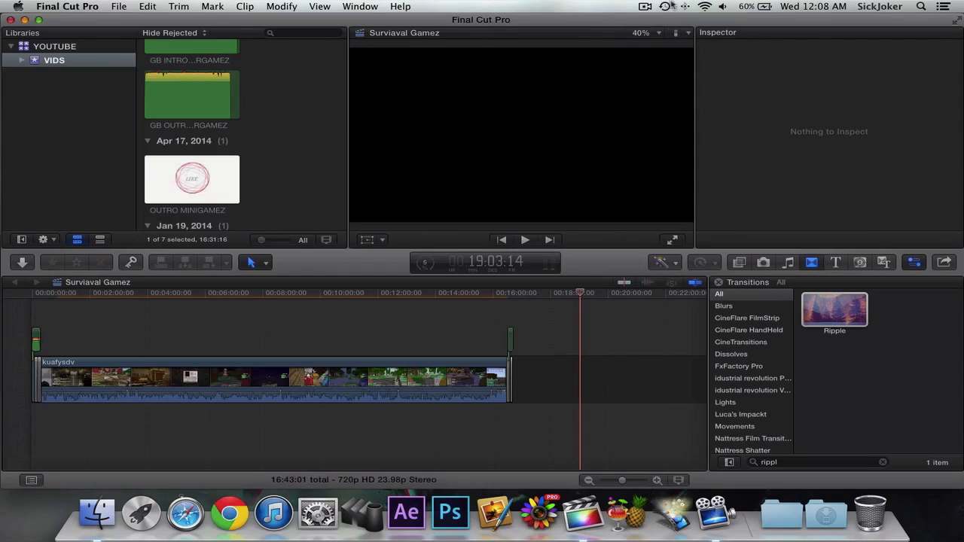
pyautogui.click(645, 7)
pyautogui.click(663, 43)
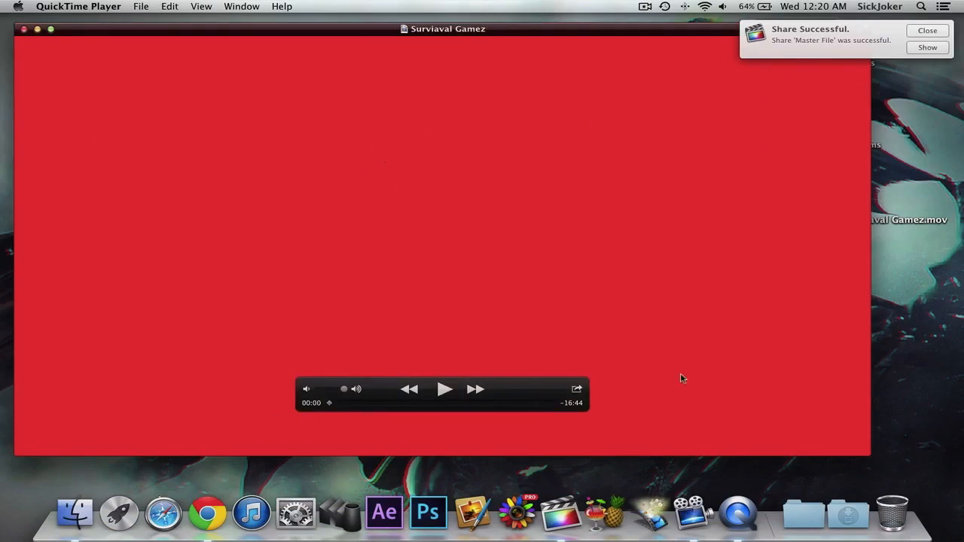
# Switch to Final Cut Pro, dismiss Background Tasks and delete the Surviaval Gamez project from the VIDS event.
pyautogui.click(557, 514)
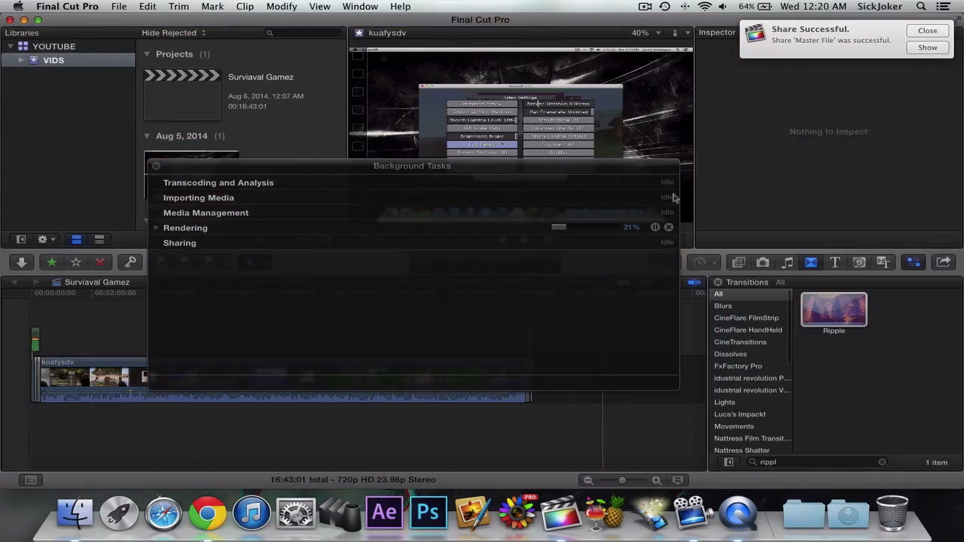
pyautogui.click(157, 167)
pyautogui.click(215, 103)
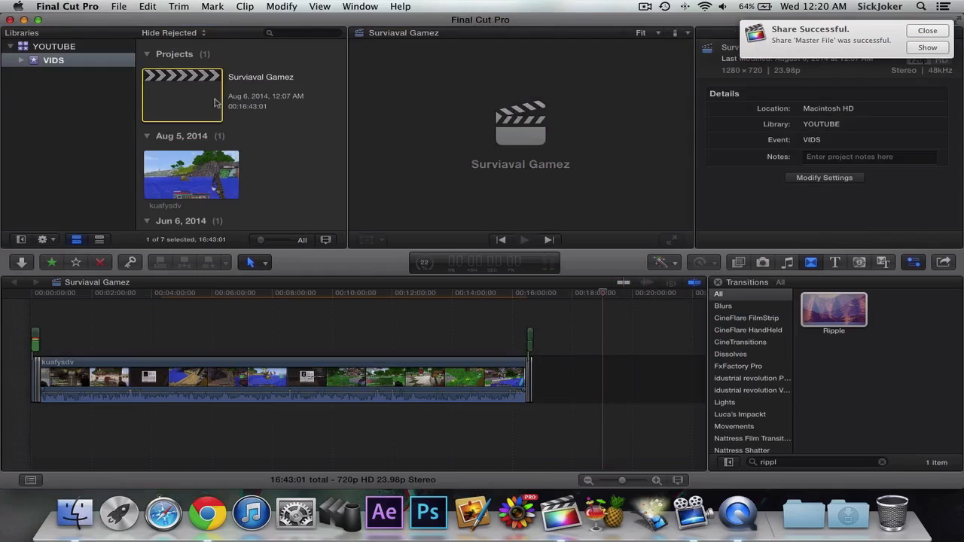
pyautogui.press('super+BackSpace')
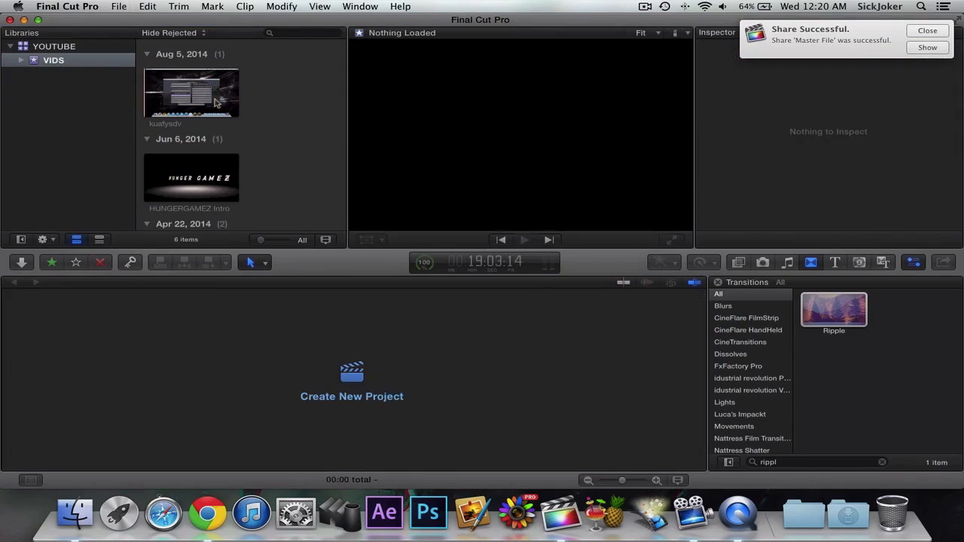
# Move all the remaining clips in the VIDS event to the Trash and quit Final Cut Pro.
pyautogui.moveTo(268, 73); pyautogui.dragTo(202, 192)
pyautogui.press('super+BackSpace')
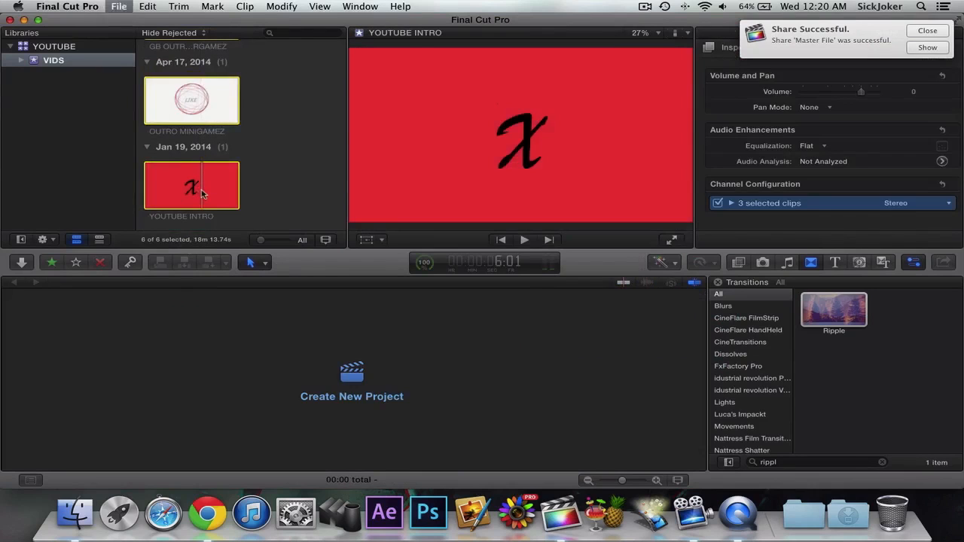
pyautogui.press('Return')
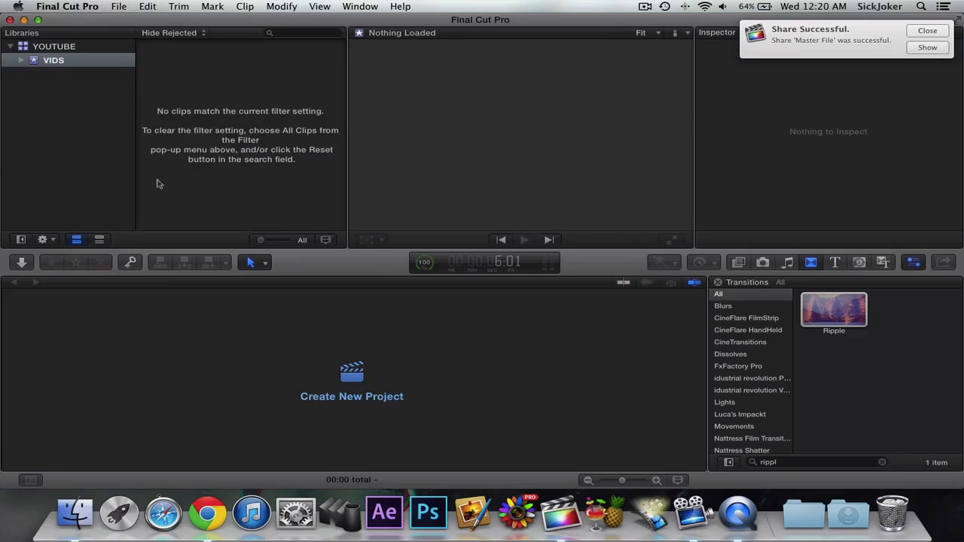
pyautogui.press('super+q')
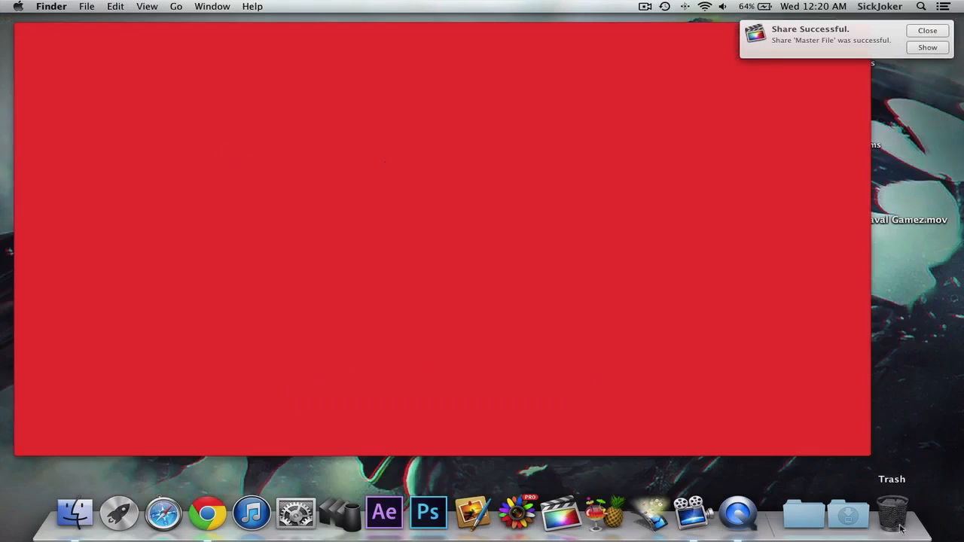
# Open the Trash in Finder and permanently erase the discarded source clips.
pyautogui.click(892, 513)
pyautogui.click(718, 104)
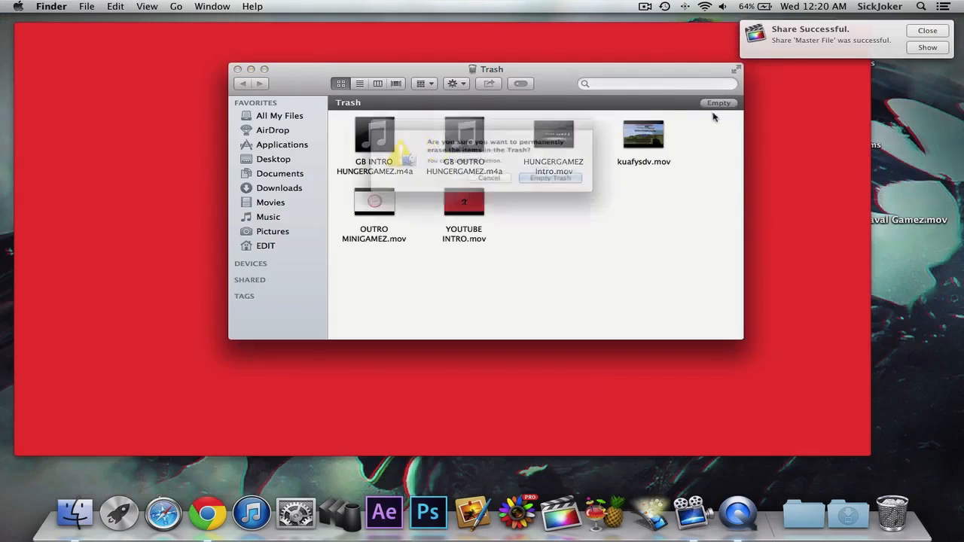
pyautogui.click(569, 184)
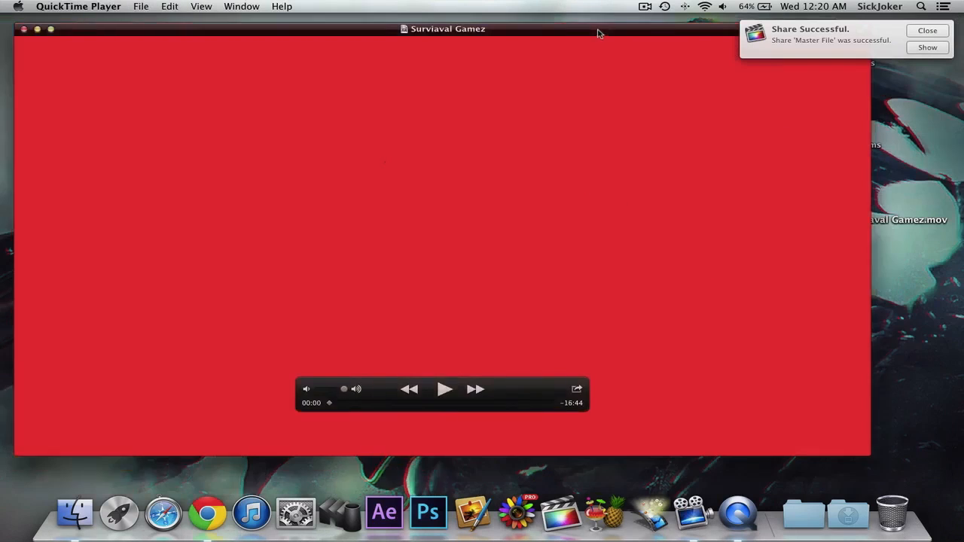
# Uncover the desktop files by moving the Surviaval Gamez player window aside and closing the Share Successful notification.
pyautogui.moveTo(597, 34); pyautogui.dragTo(440, 50)
pyautogui.click(926, 30)
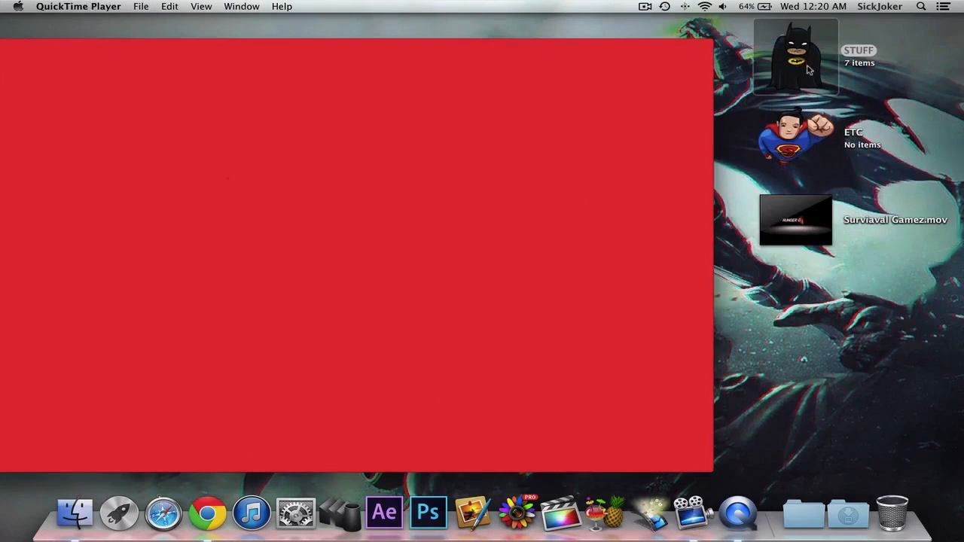
pyautogui.click(803, 513)
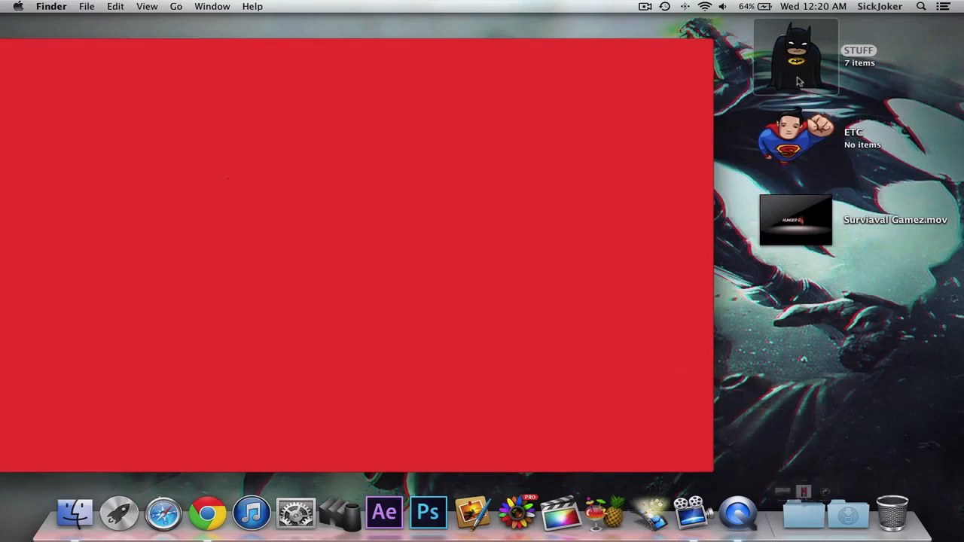
# Look through the INTRO'S/ OUTRO'S folder inside the STUFF desktop folder, and close the Finder window.
pyautogui.doubleClick(798, 81)
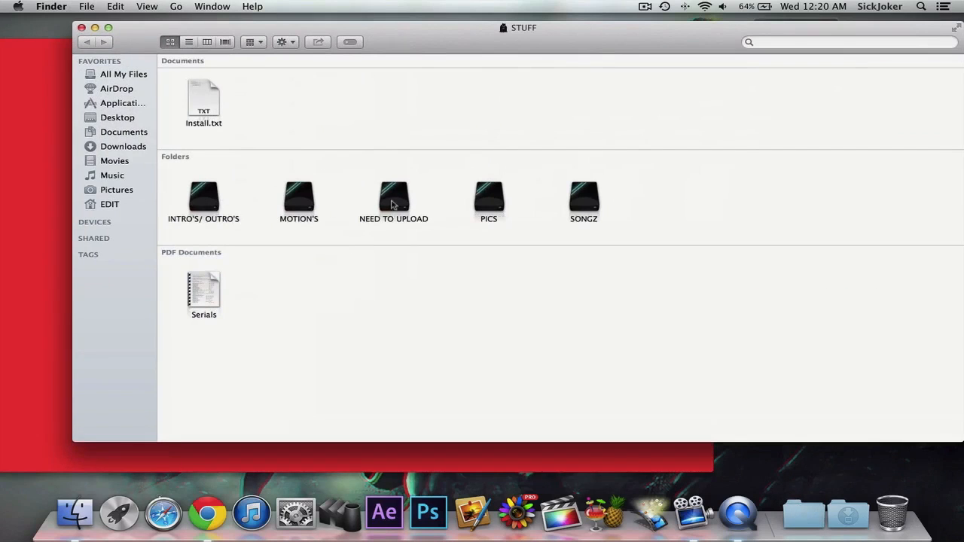
pyautogui.doubleClick(208, 206)
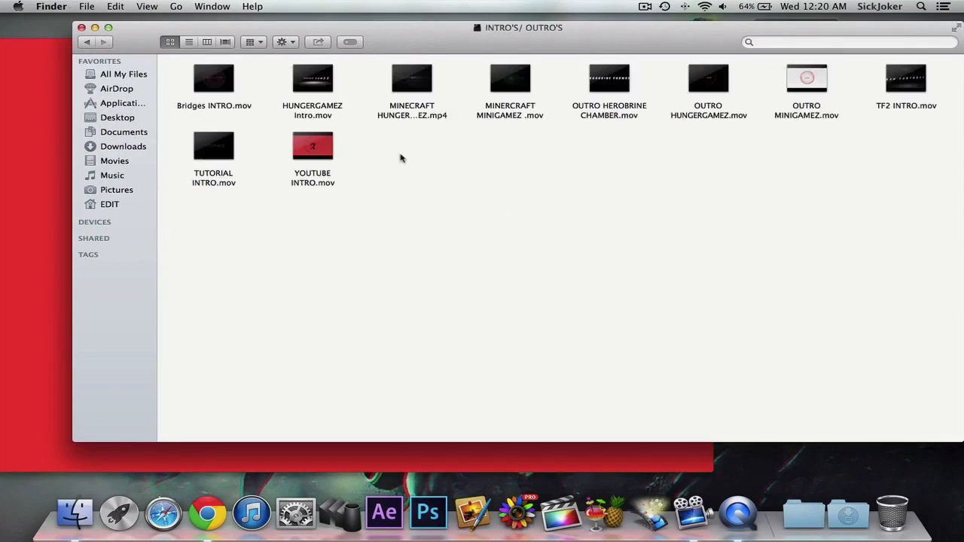
pyautogui.click(81, 28)
# Play the exported Surviaval Gamez video full screen in QuickTime Player to review it, and quit the player.
pyautogui.moveTo(233, 48); pyautogui.dragTo(322, 44)
pyautogui.press('ctrl+super+f')
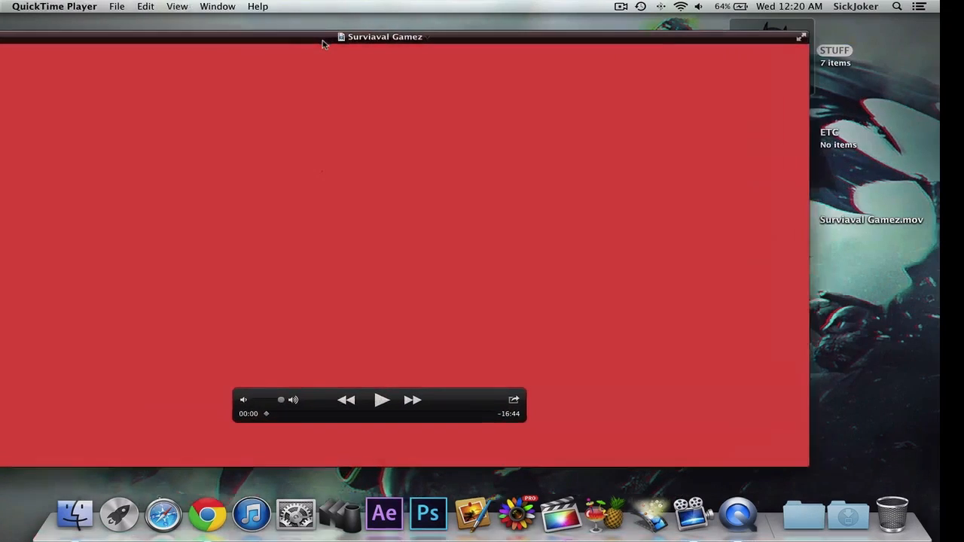
pyautogui.press('space')
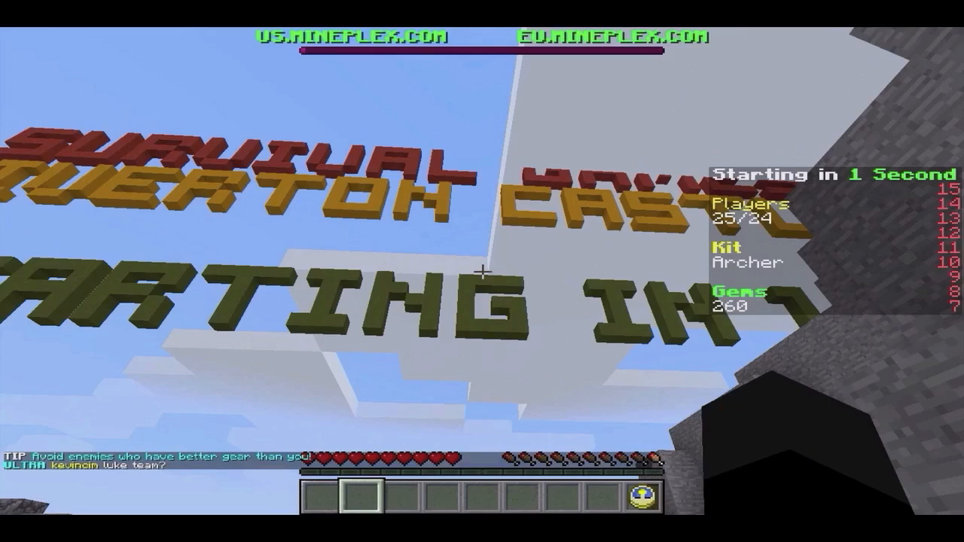
pyautogui.press('Escape')
pyautogui.press('super+q')
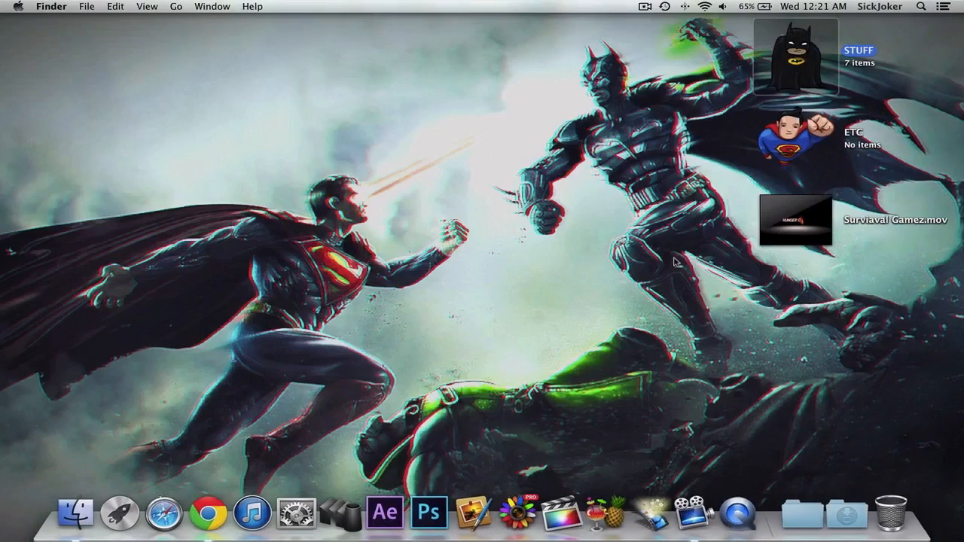
pyautogui.click(631, 301)
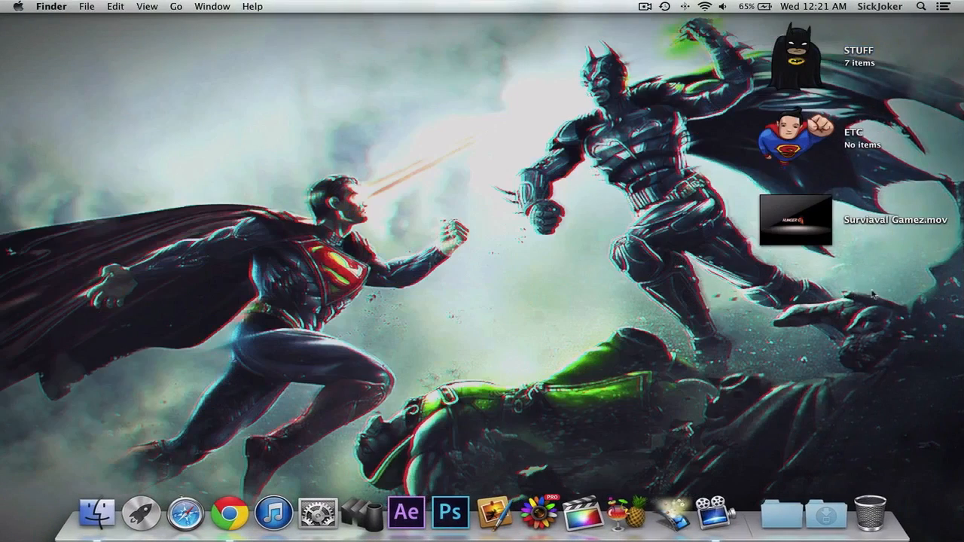
# Check the file size and details of Surviaval Gamez.mov in its Get Info window, and close the window.
pyautogui.rightClick(823, 226)
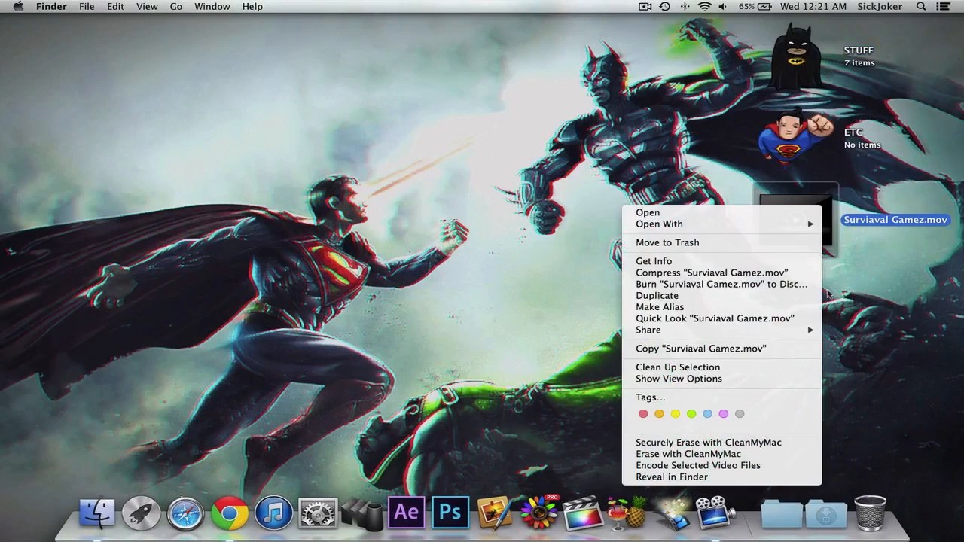
pyautogui.click(702, 263)
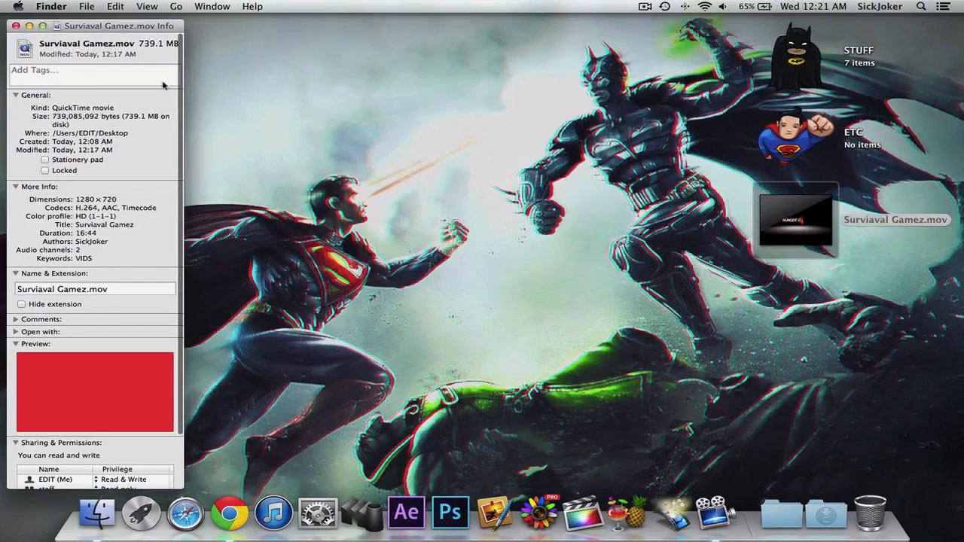
pyautogui.moveTo(140, 43); pyautogui.dragTo(151, 50)
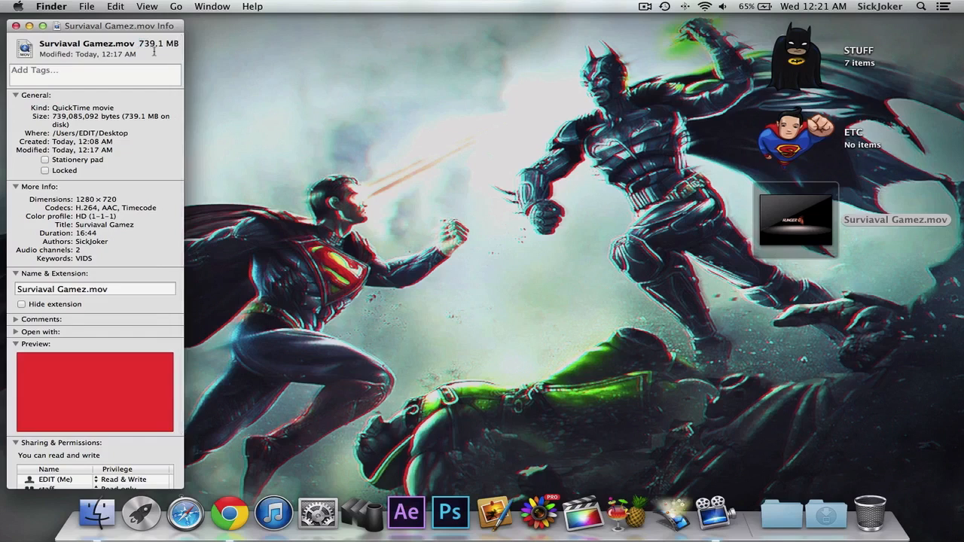
pyautogui.click(16, 26)
pyautogui.click(166, 90)
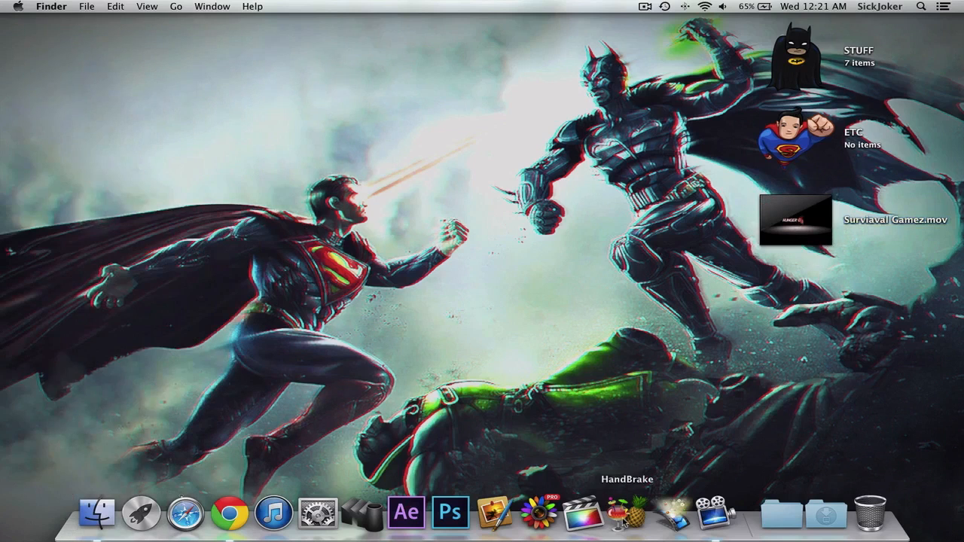
# Switch to Chrome, search for handbrake in a new tab, view the handbrake.fr download page, then close the tab and hide Chrome.
pyautogui.click(230, 513)
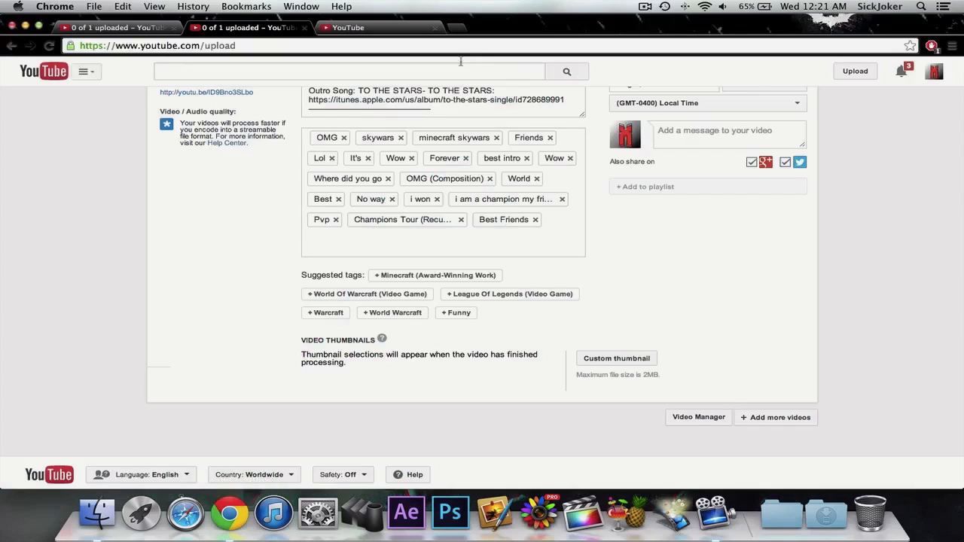
pyautogui.click(456, 30)
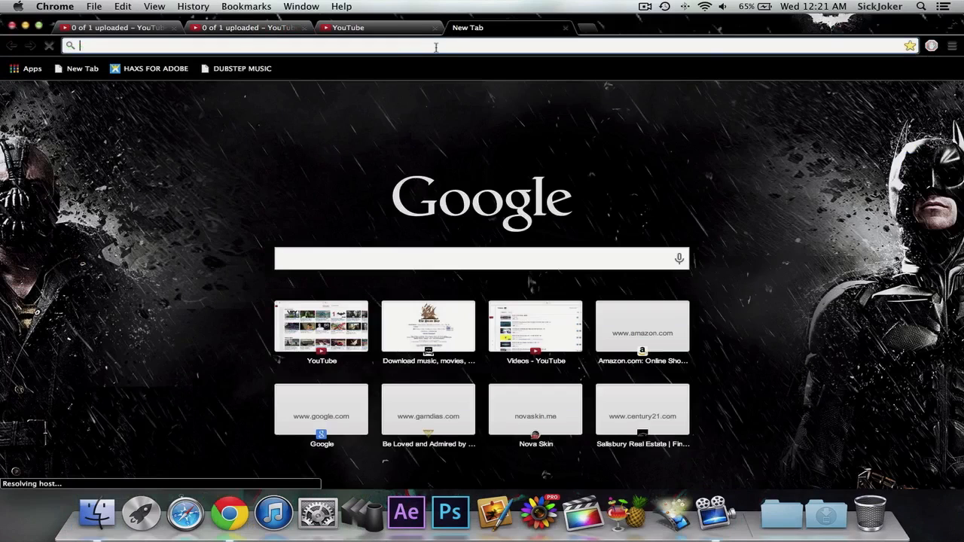
pyautogui.write('handbrake')
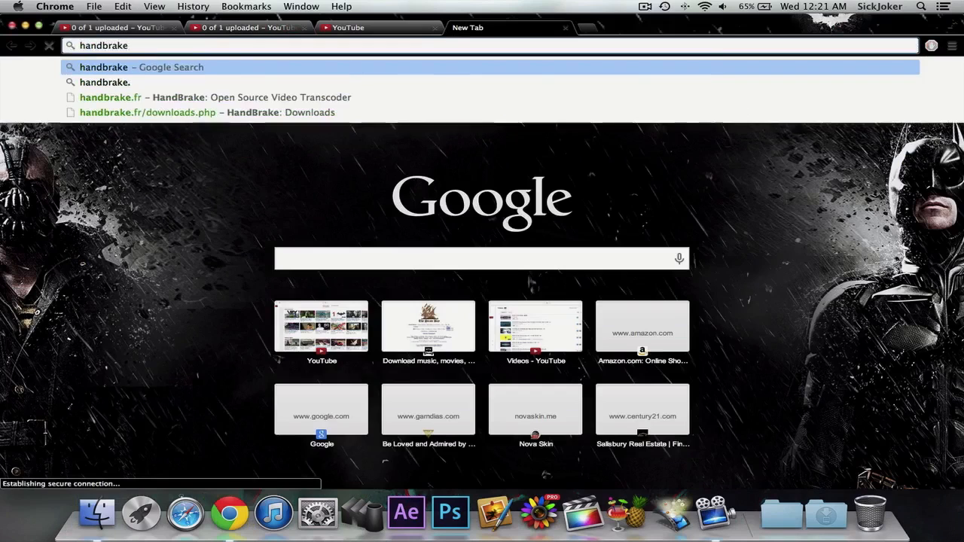
pyautogui.press('Return')
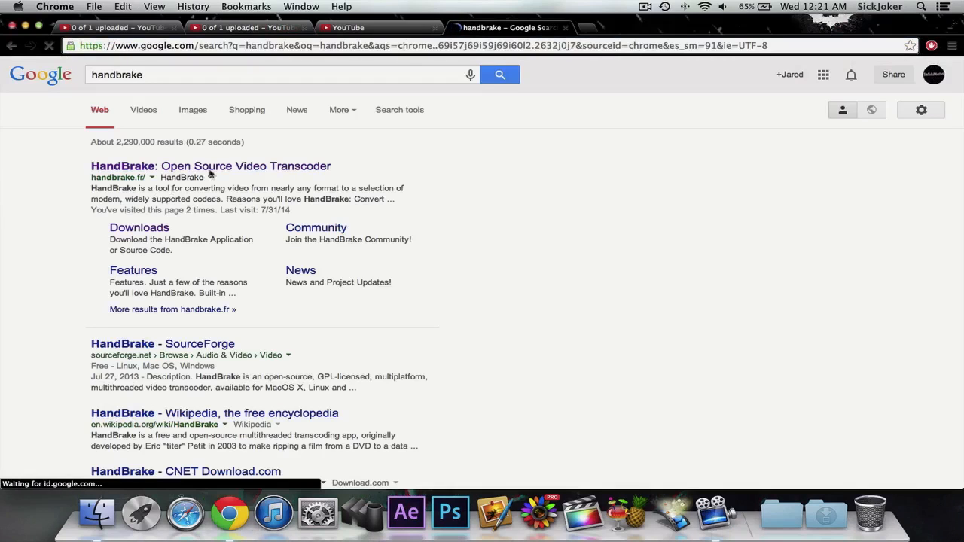
pyautogui.click(173, 168)
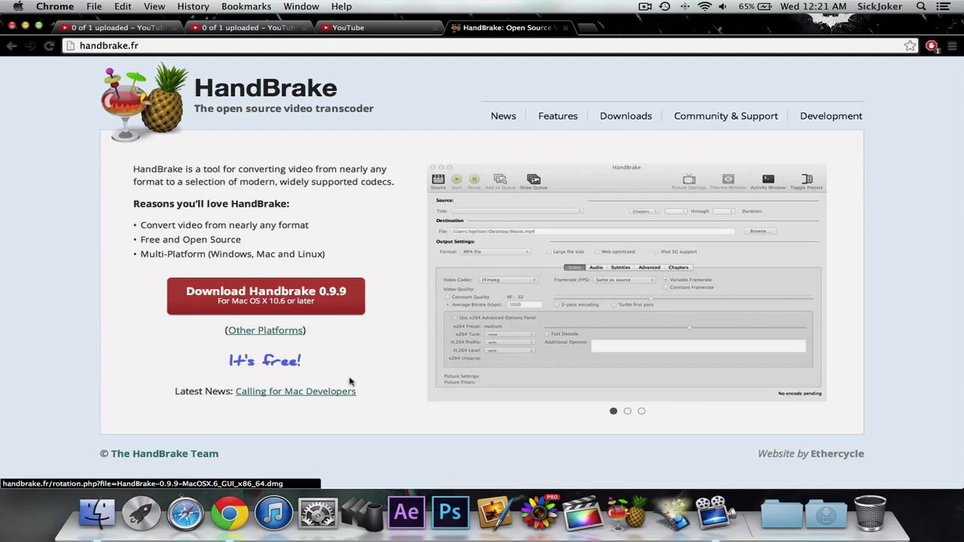
pyautogui.click(566, 28)
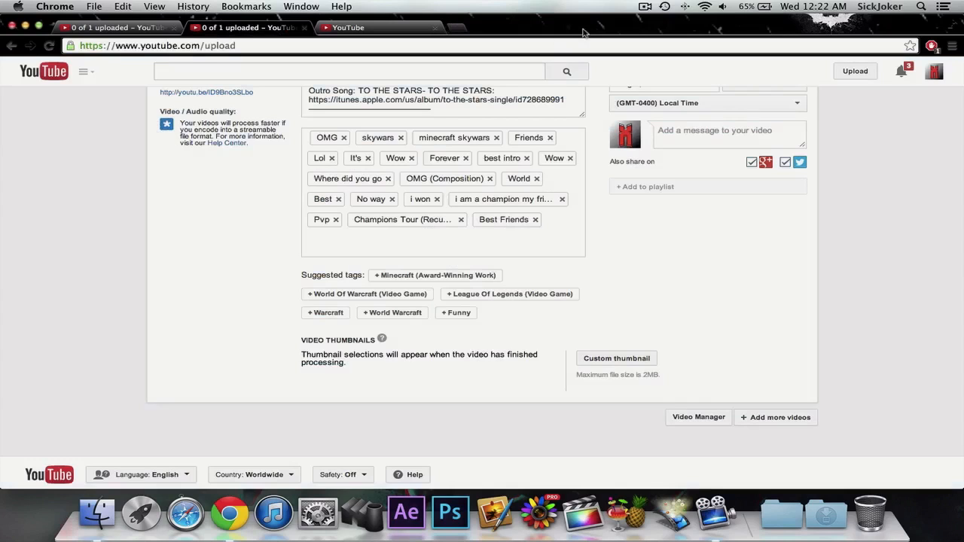
pyautogui.press('super+h')
# Open Surviaval Gamez.mov from the desktop in HandBrake, start encoding it to MP4 with the Normal preset and hide HandBrake.
pyautogui.moveTo(145, 263); pyautogui.dragTo(281, 264)
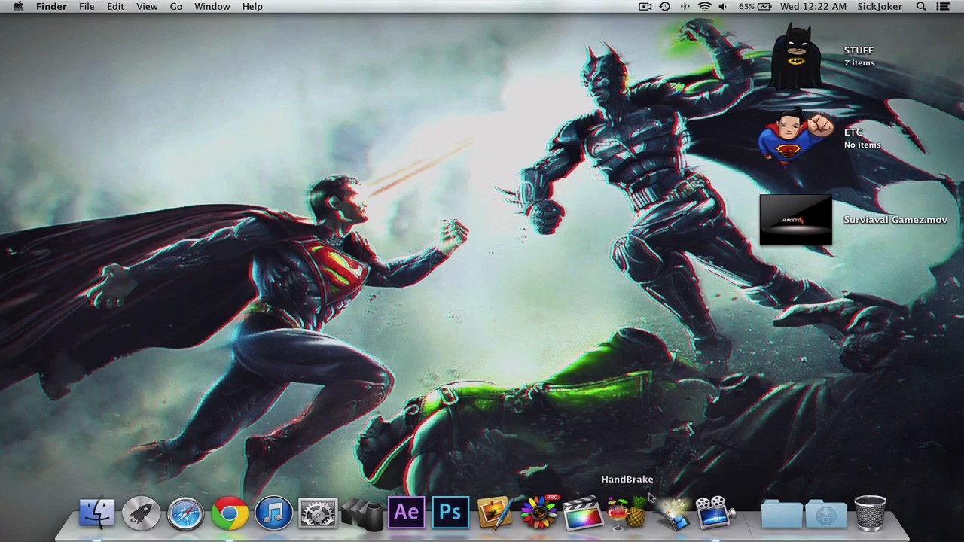
pyautogui.moveTo(796, 226); pyautogui.dragTo(635, 531)
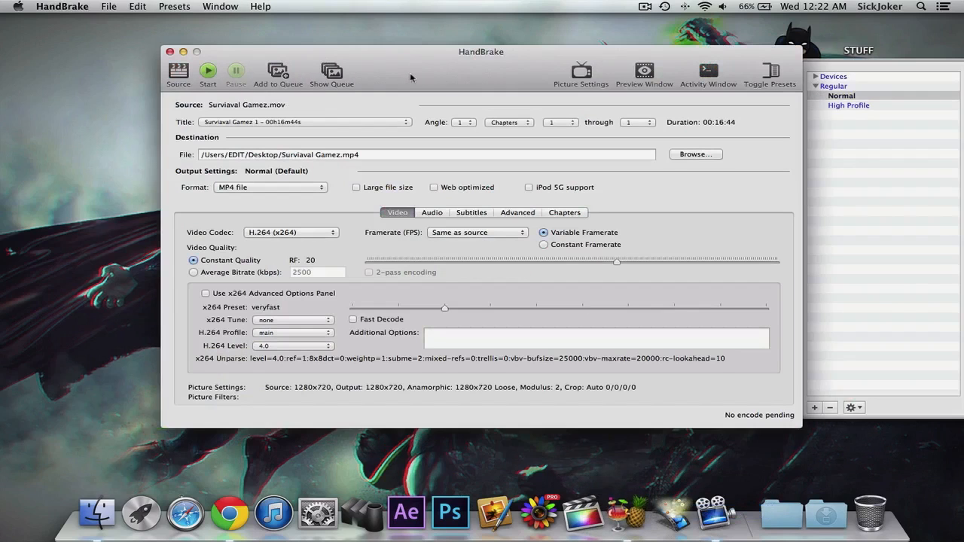
pyautogui.click(209, 71)
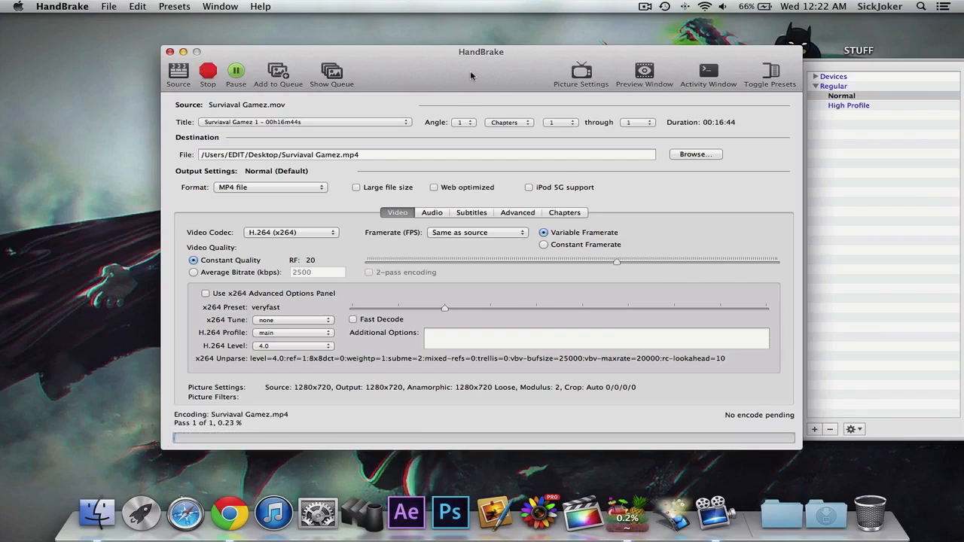
pyautogui.press('super+h')
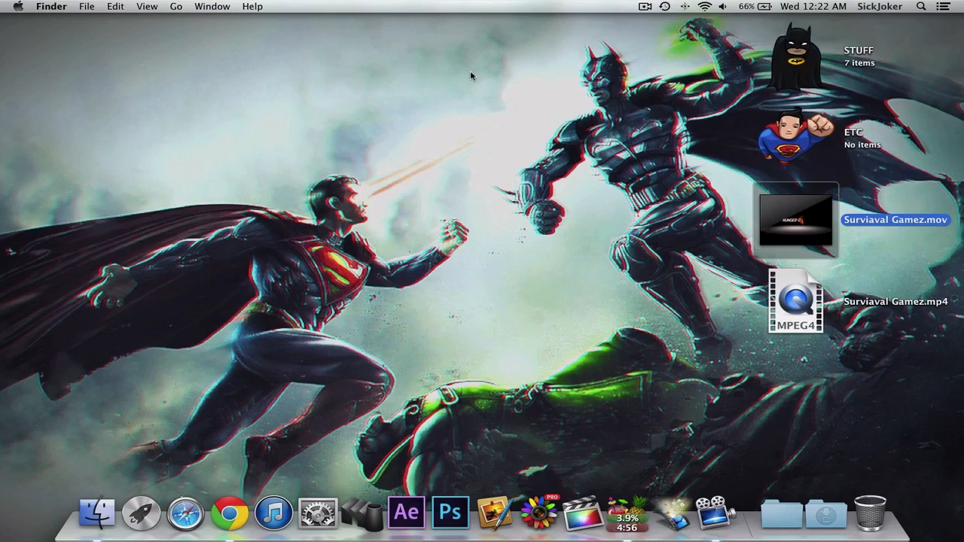
pyautogui.click(644, 6)
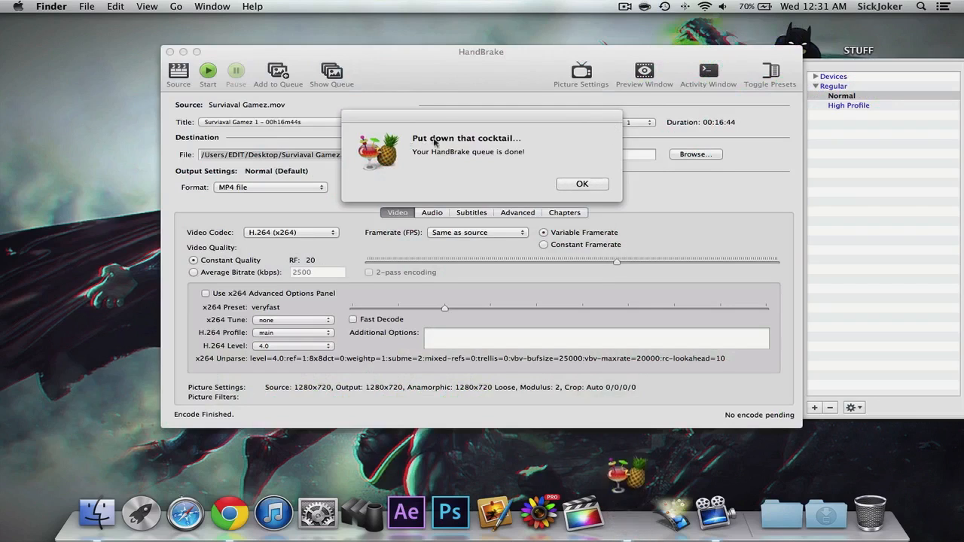
# Dismiss the finished-queue alert and quit HandBrake, and spread the Surviaval Gamez .mp4 and .mov files apart on the desktop.
pyautogui.click(584, 187)
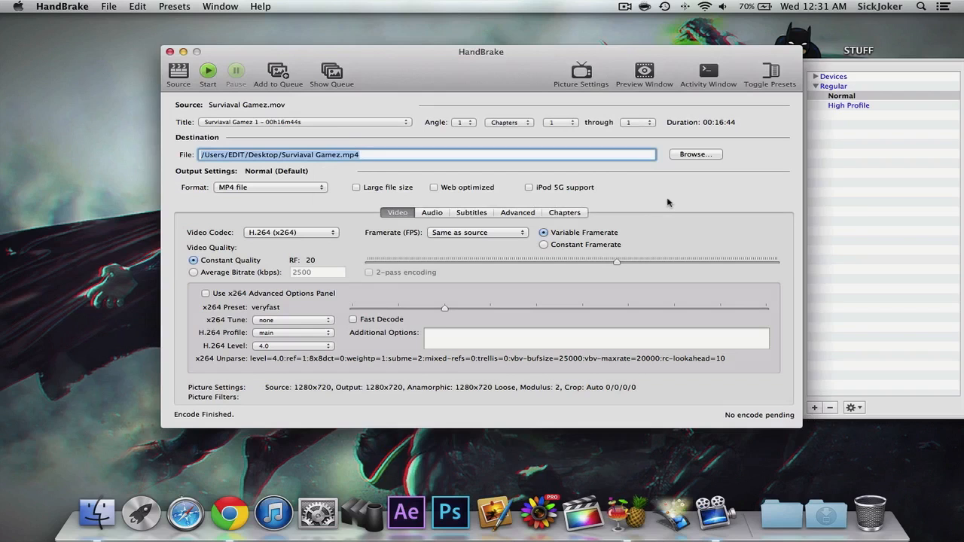
pyautogui.press('super+q')
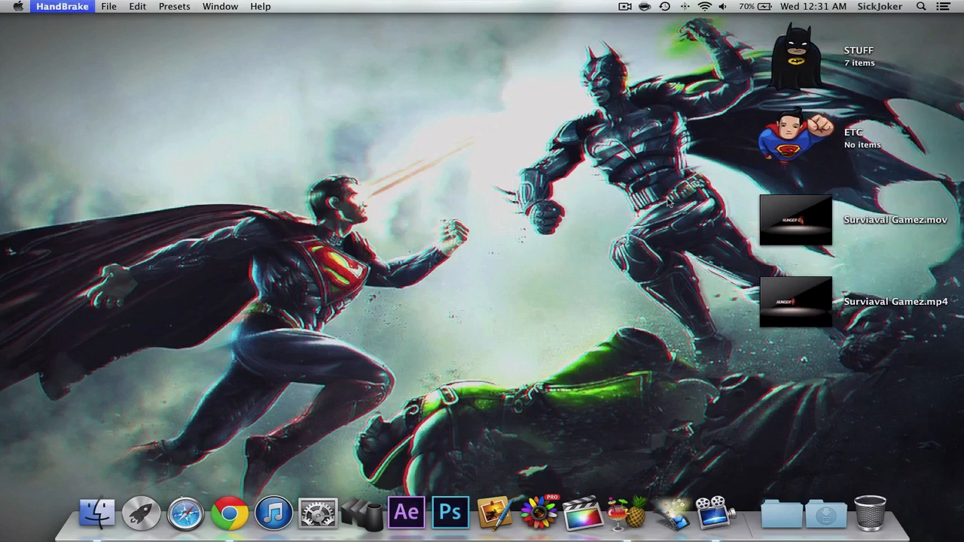
pyautogui.moveTo(828, 305); pyautogui.dragTo(607, 260)
pyautogui.moveTo(827, 242); pyautogui.dragTo(585, 376)
pyautogui.click(742, 303)
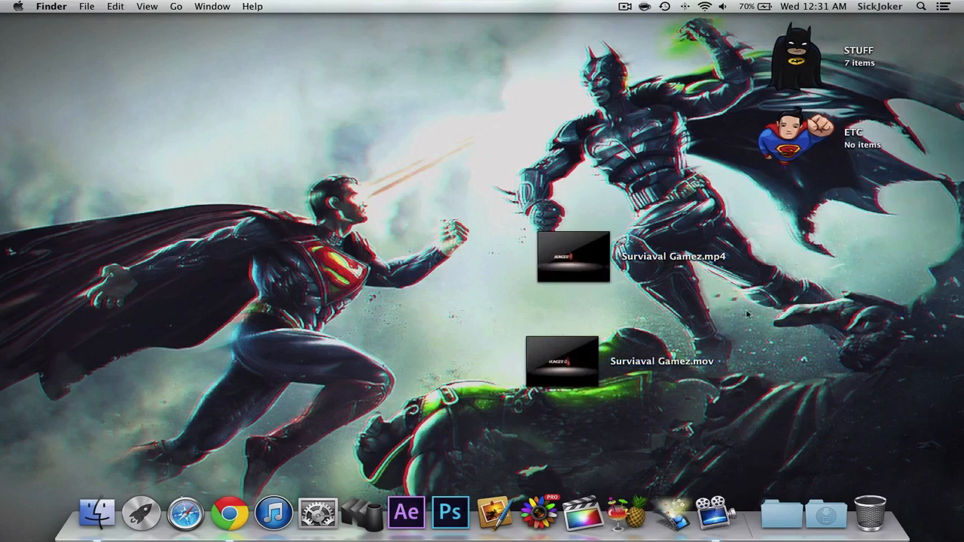
# Compare the file sizes of Surviaval Gamez.mp4 and Surviaval Gamez.mov in their Get Info windows, and close both windows.
pyautogui.click(591, 278)
pyautogui.rightClick(591, 279)
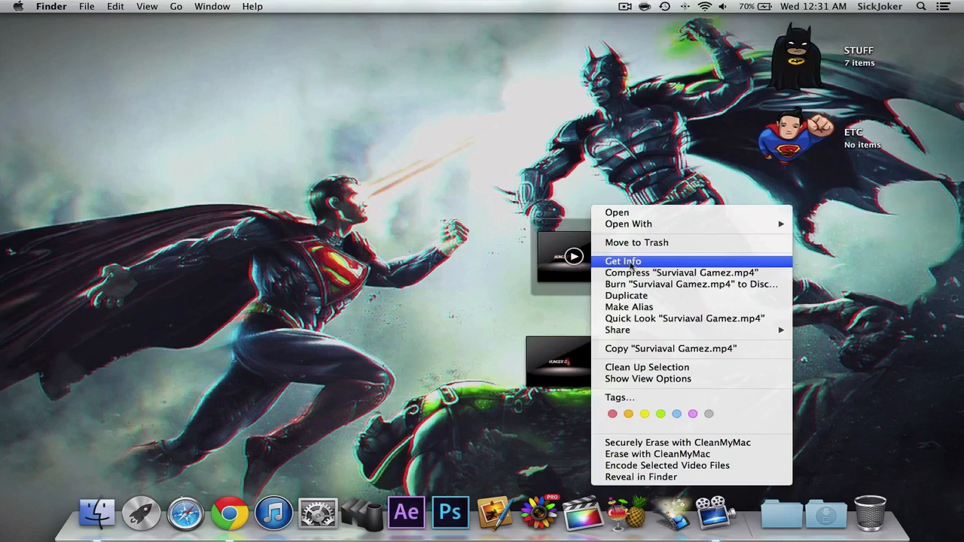
pyautogui.click(631, 264)
pyautogui.click(579, 362)
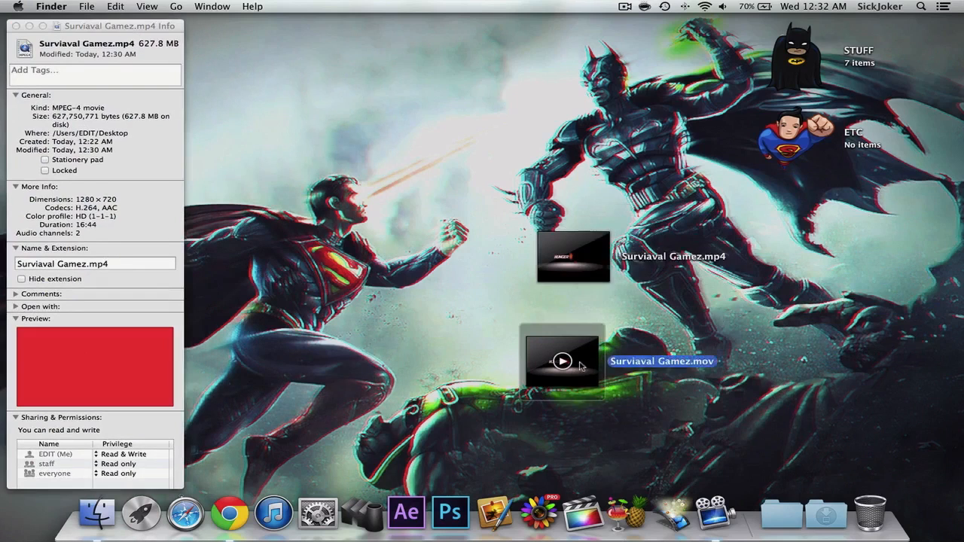
pyautogui.rightClick(579, 362)
pyautogui.click(640, 260)
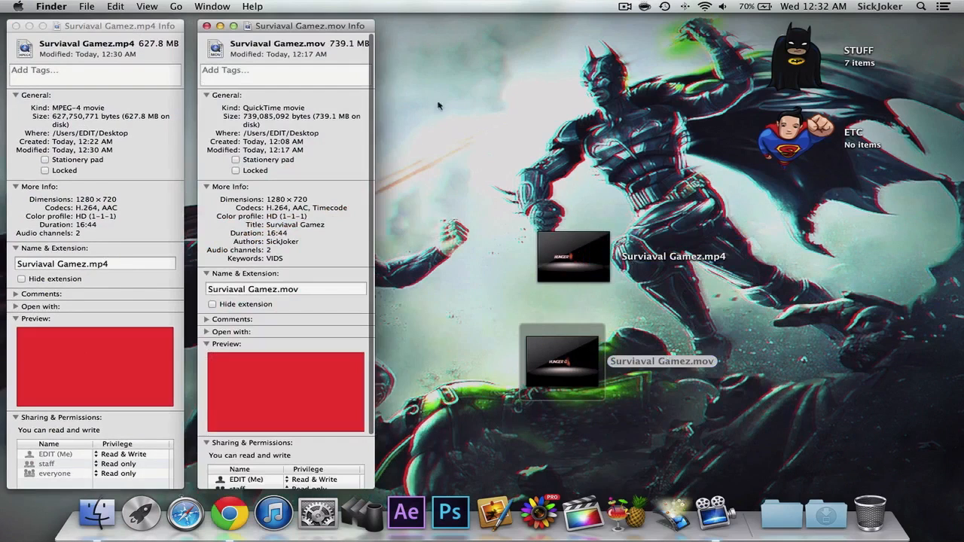
pyautogui.click(207, 26)
pyautogui.click(15, 26)
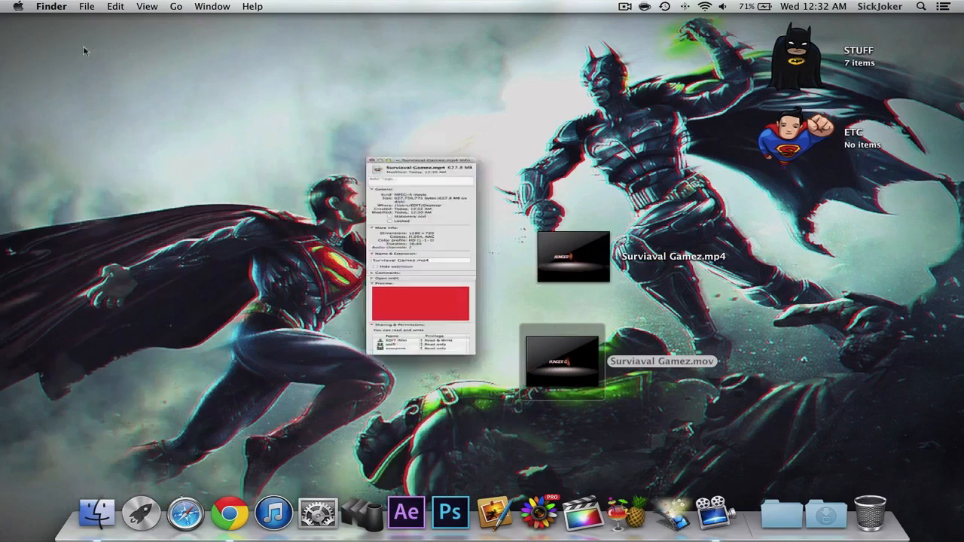
# Move the original Surviaval Gamez.mov from the desktop to the Trash.
pyautogui.moveTo(567, 335); pyautogui.dragTo(869, 512)
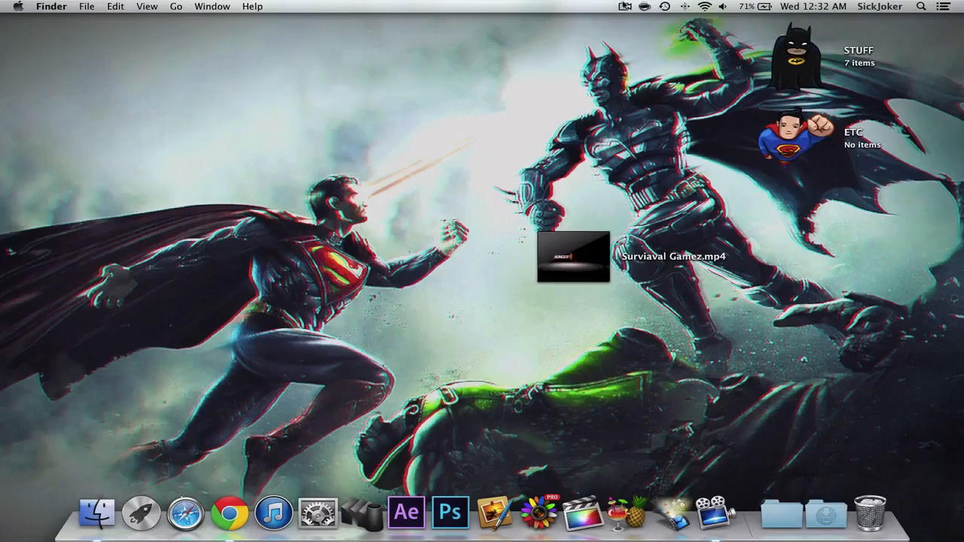
pyautogui.click(625, 6)
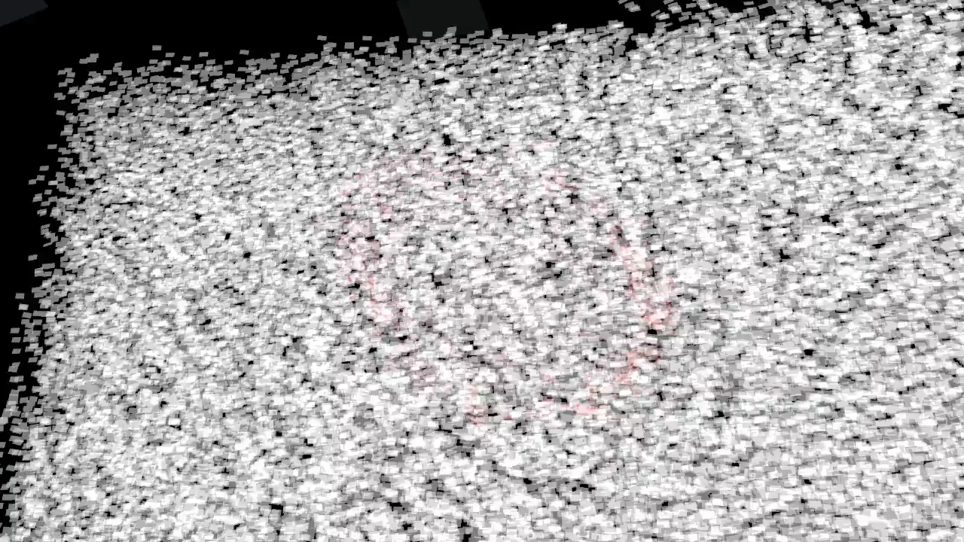